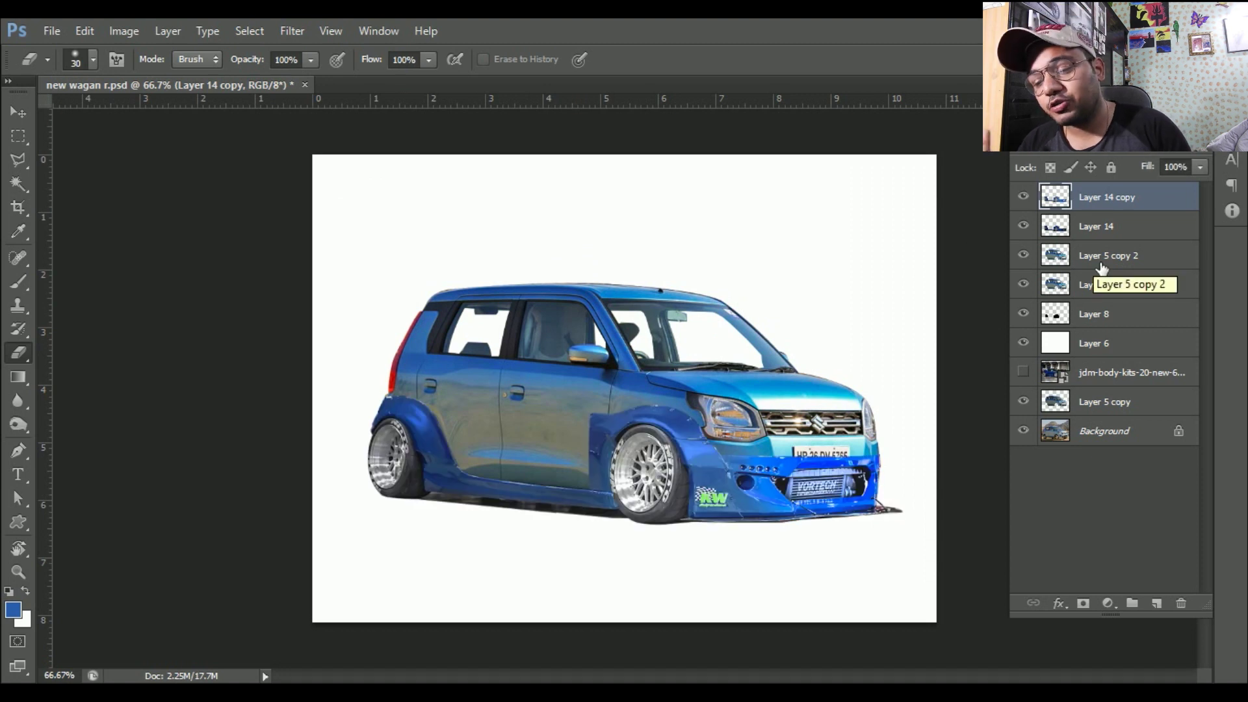
On Layer 5 copy 2, trace the front bumper and wheel-arch edges with a Pen path
click(1106, 256)
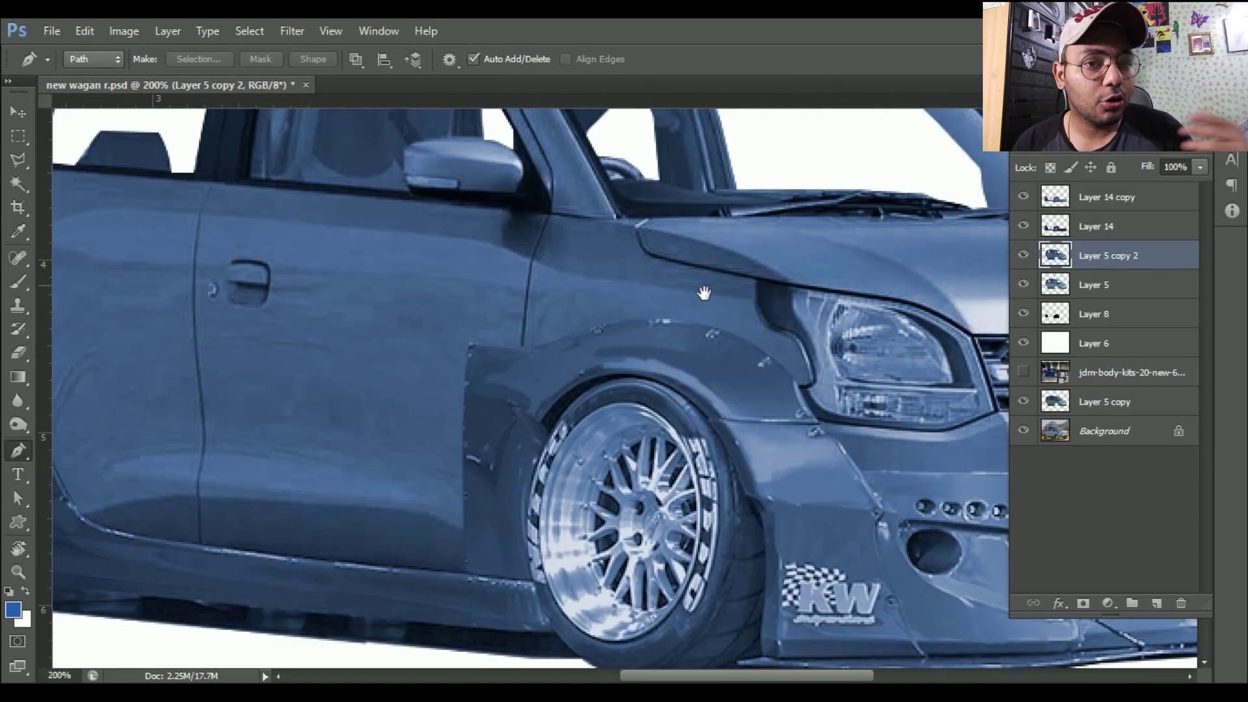
drag(704, 294, 650, 195)
scroll(649, 530, down, 5)
scroll(461, 510, right, 5)
key(ctrl+plus)
click(652, 502)
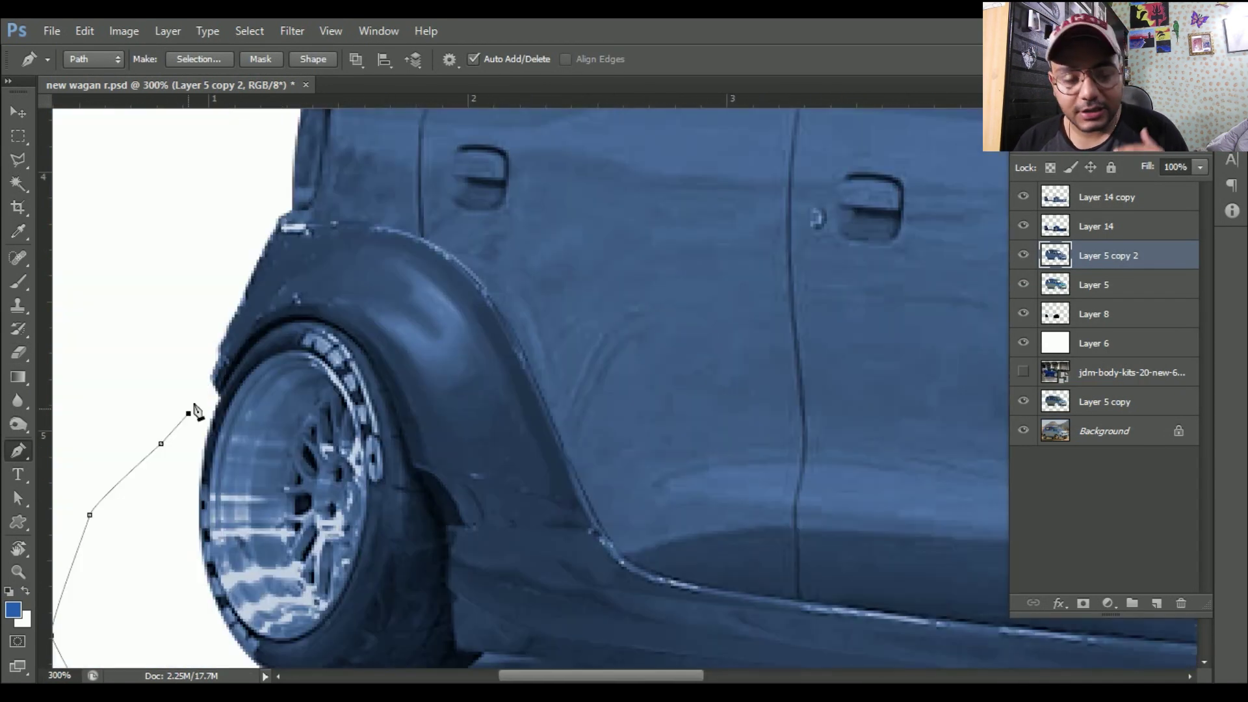
click(446, 521)
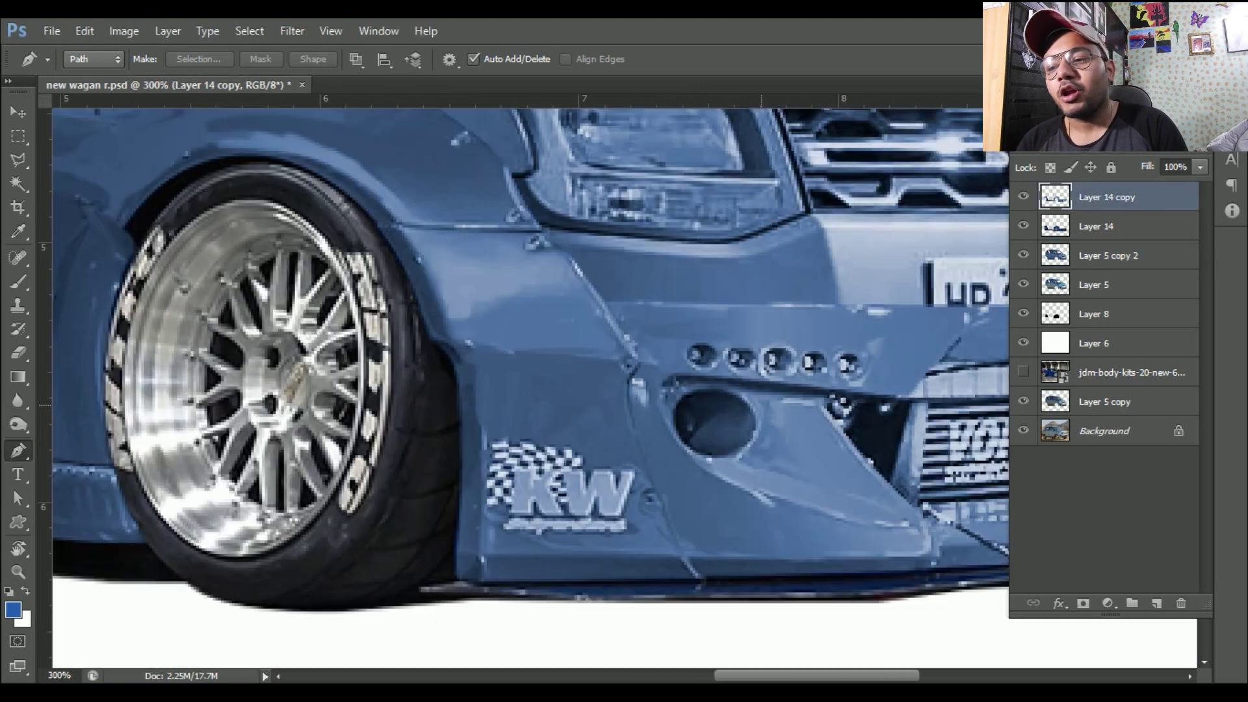
key(ctrl+plus)
key(e)
key(ctrl+plus)
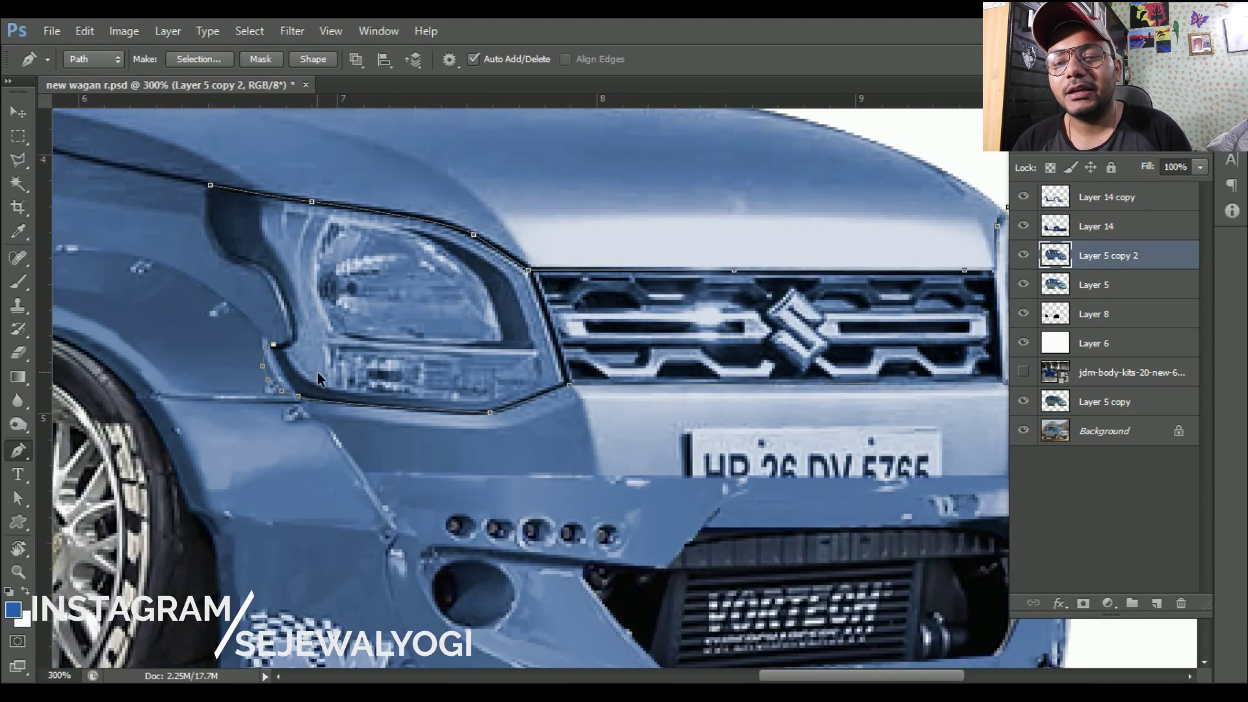
click(287, 347)
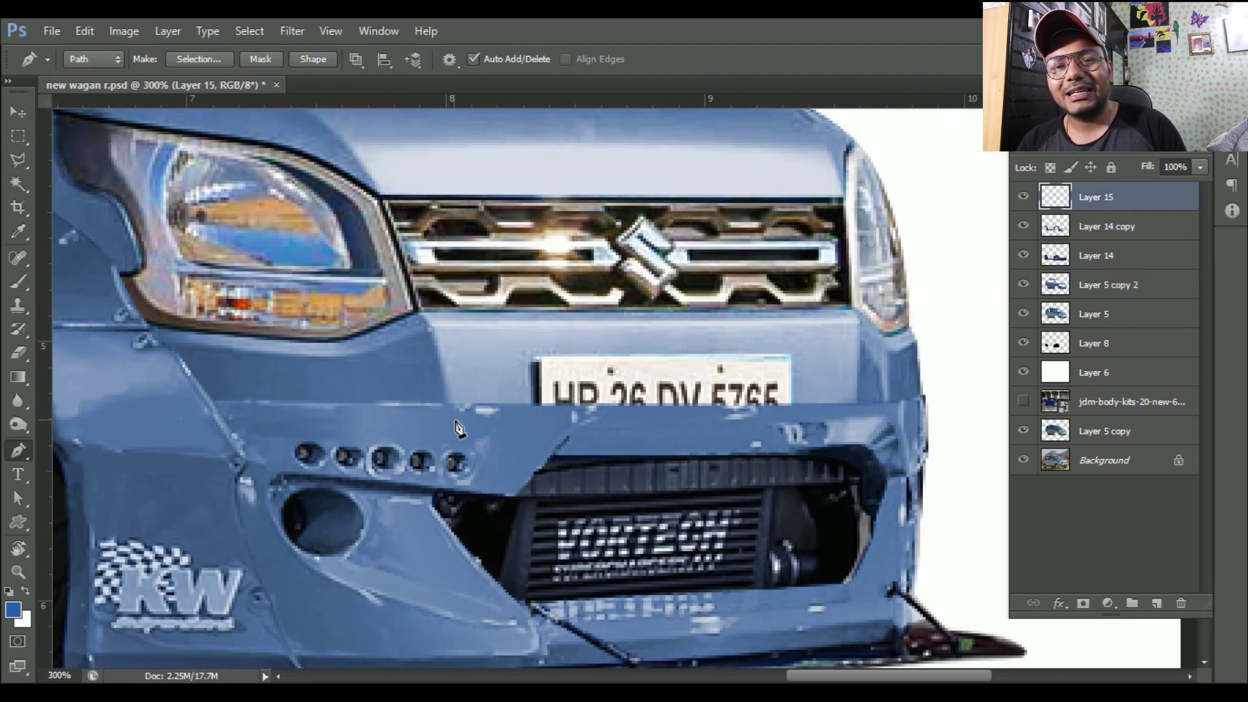
Sample the body blue and paint it into lasso selections above the intercooler on Layer 15
key(b)
alt+click(363, 443)
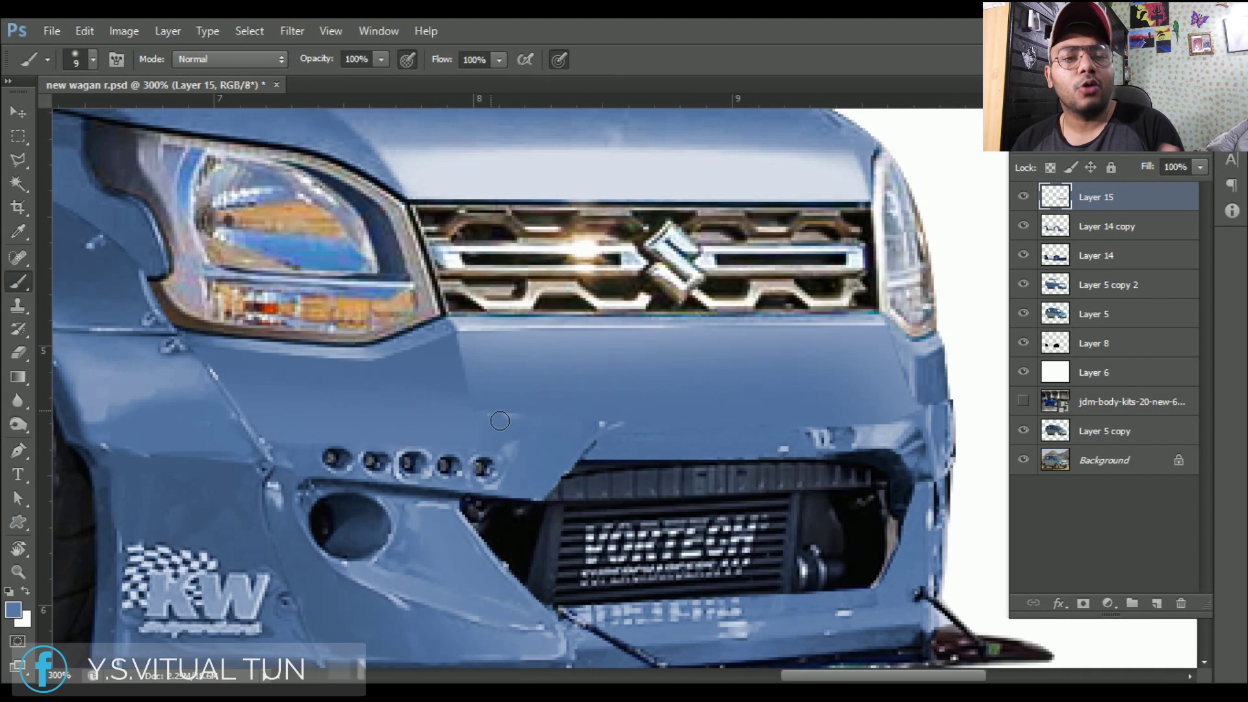
key(p)
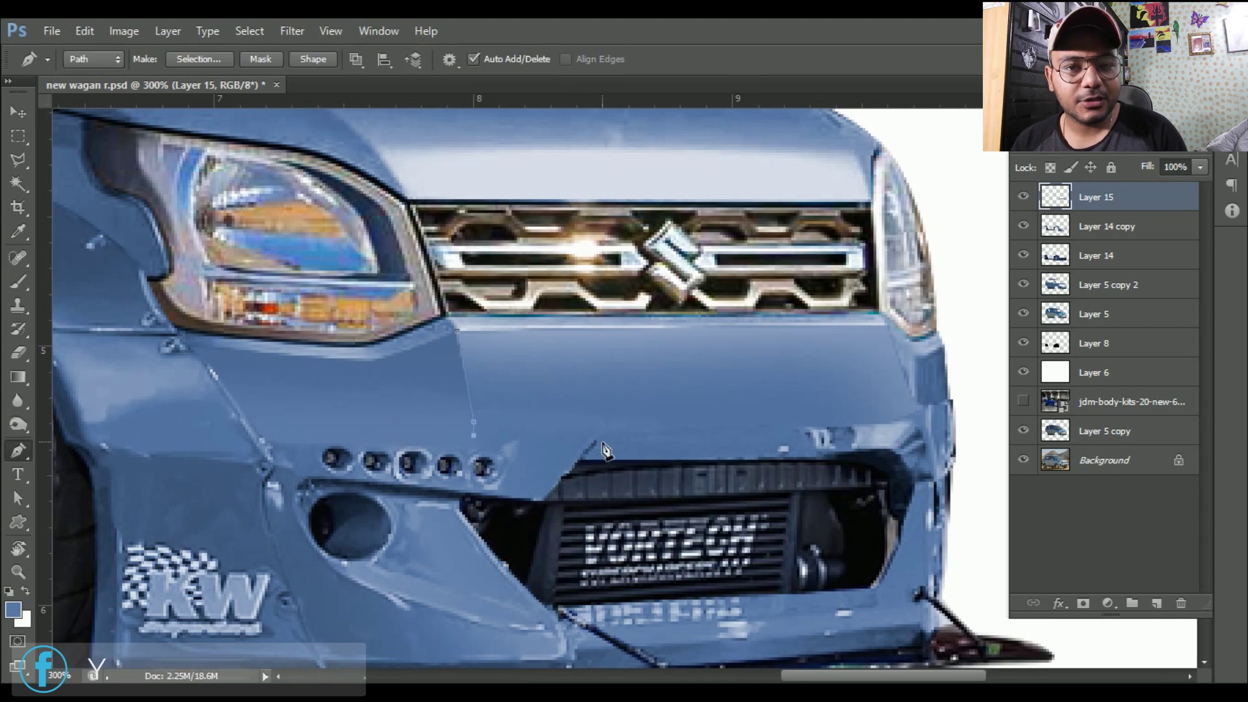
key(b)
alt+click(557, 406)
key(l)
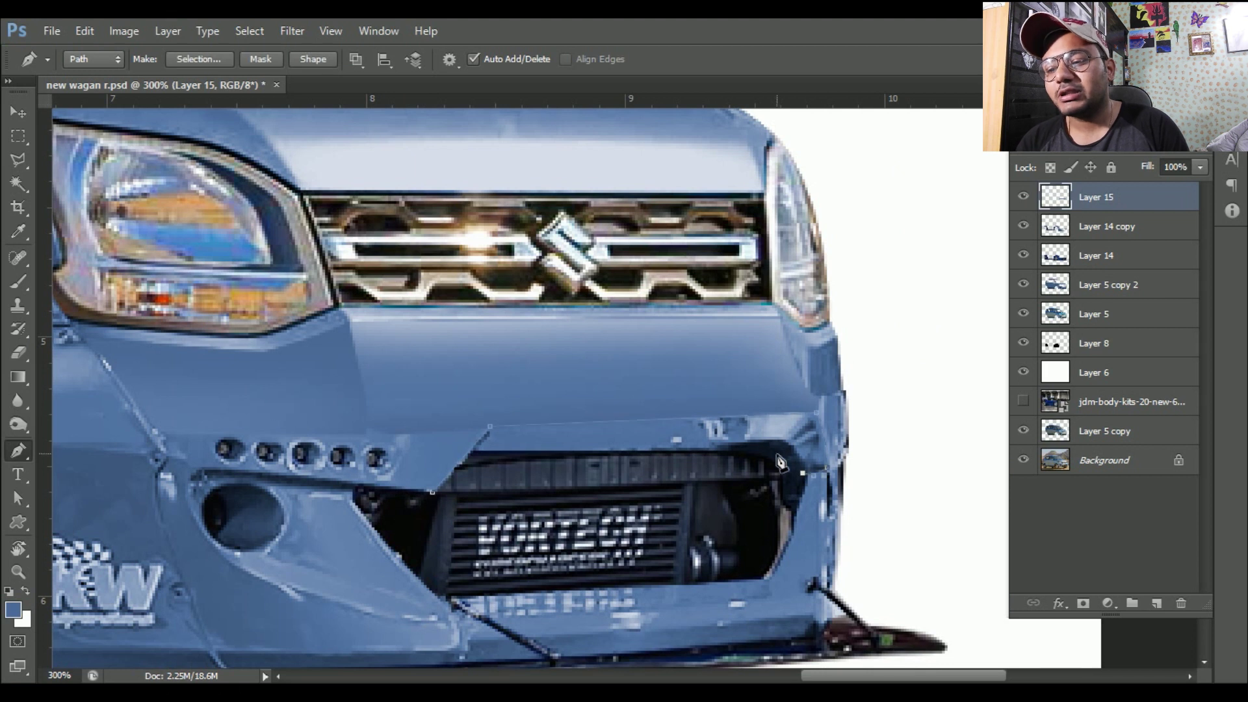
key(b)
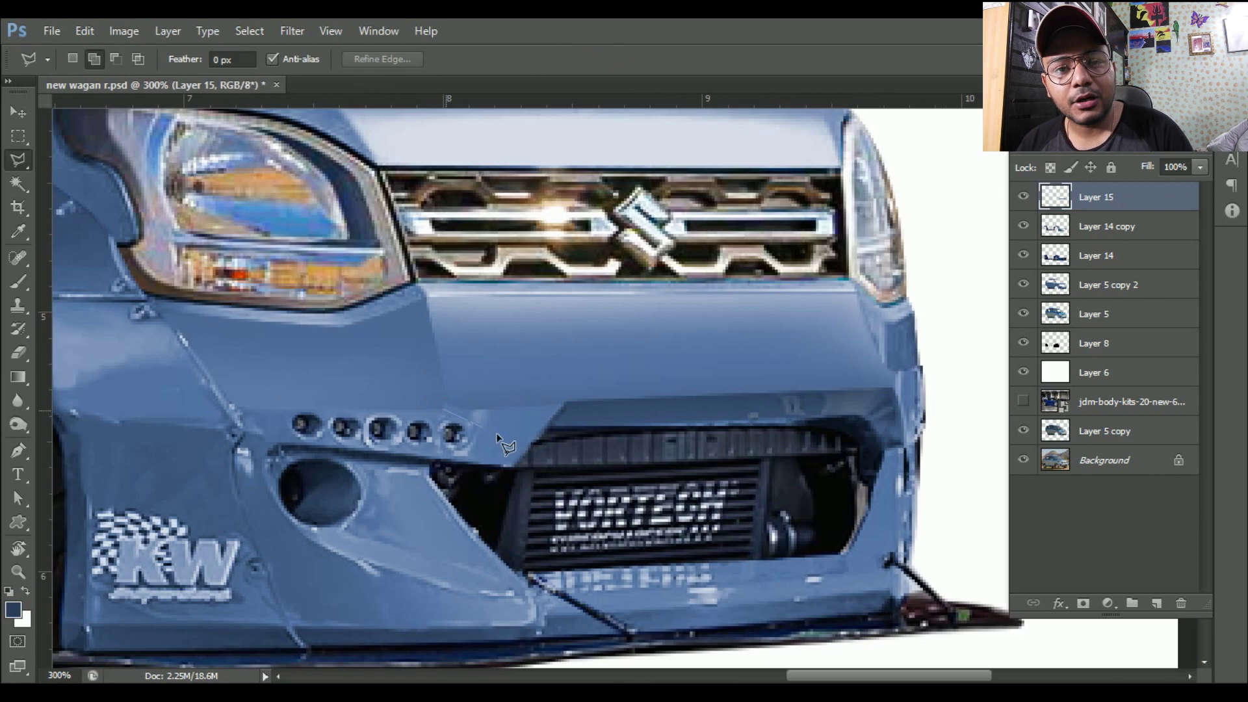
key(b)
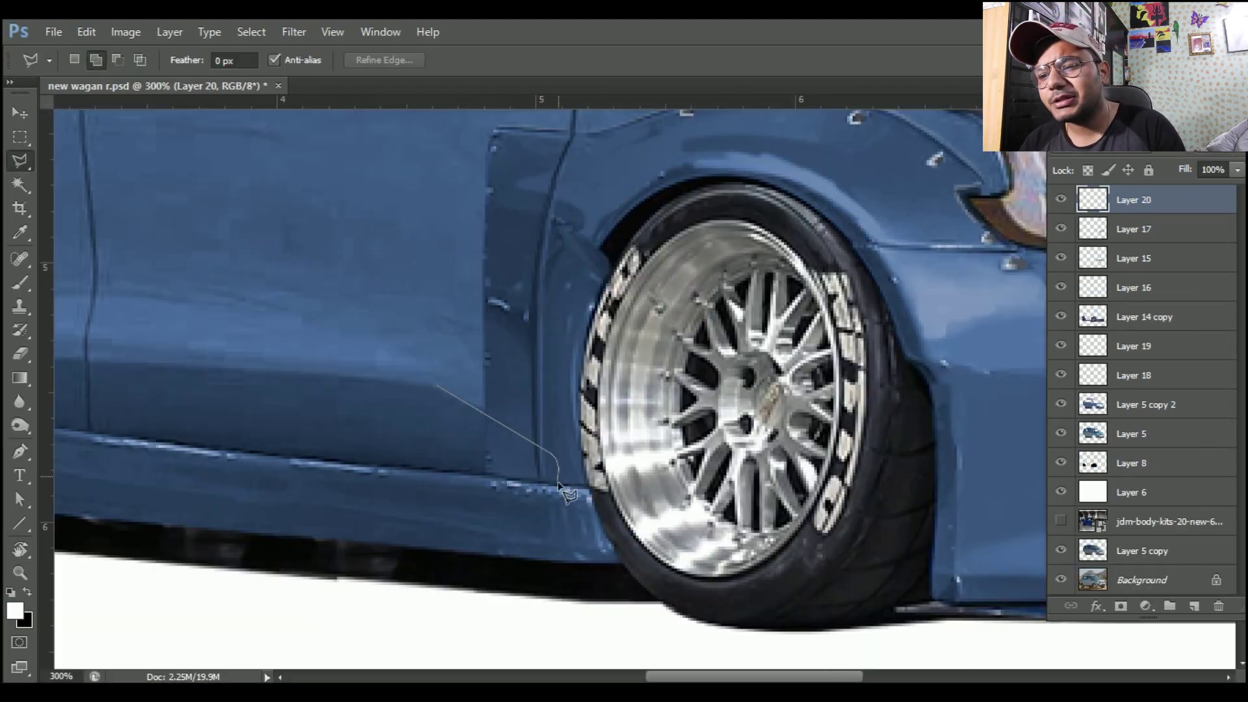
Touch up the fender flares, then trace the roof line and rear pillar with a curved Pen path
key(b)
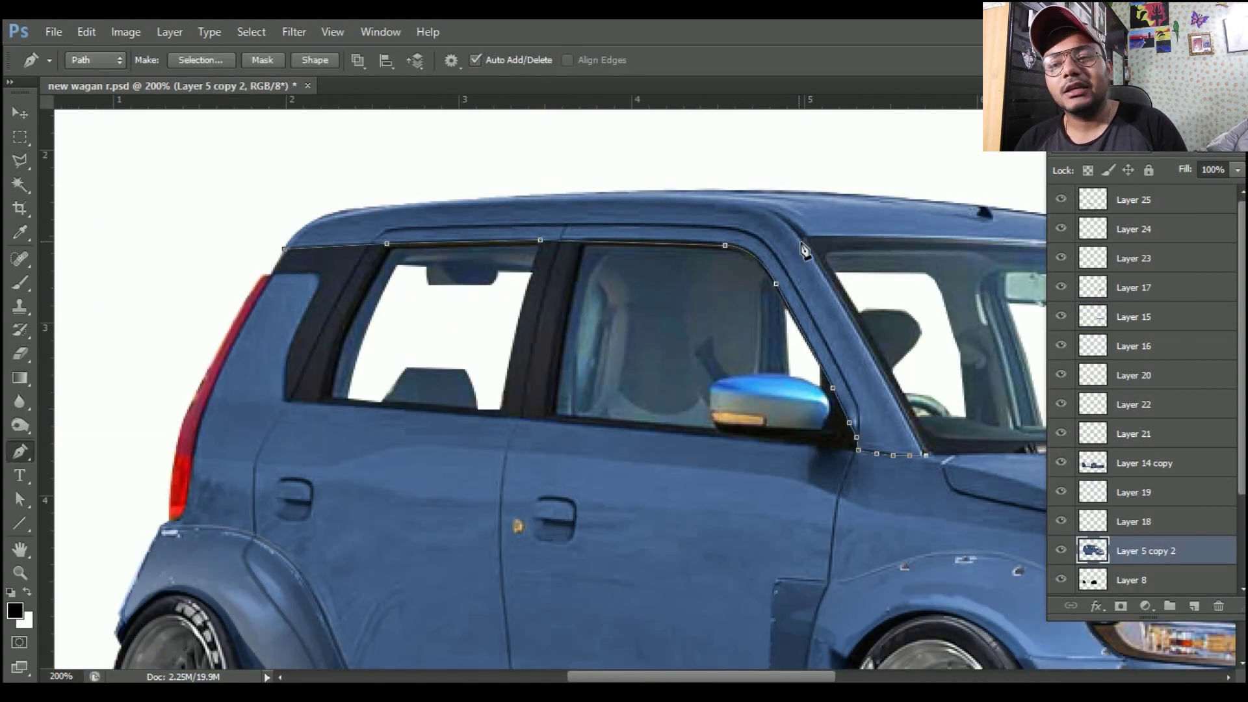
drag(805, 249, 260, 224)
drag(650, 241, 812, 360)
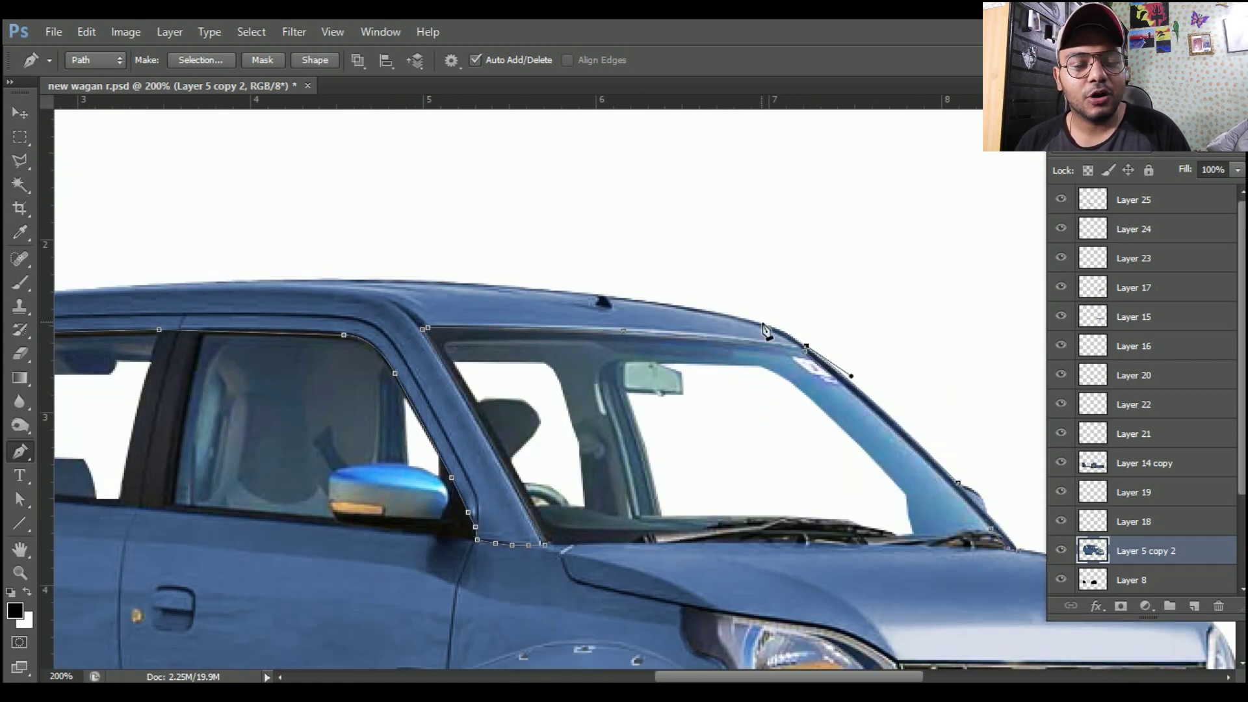
drag(559, 306, 768, 339)
click(744, 330)
drag(404, 324, 625, 393)
click(625, 392)
drag(356, 430, 339, 461)
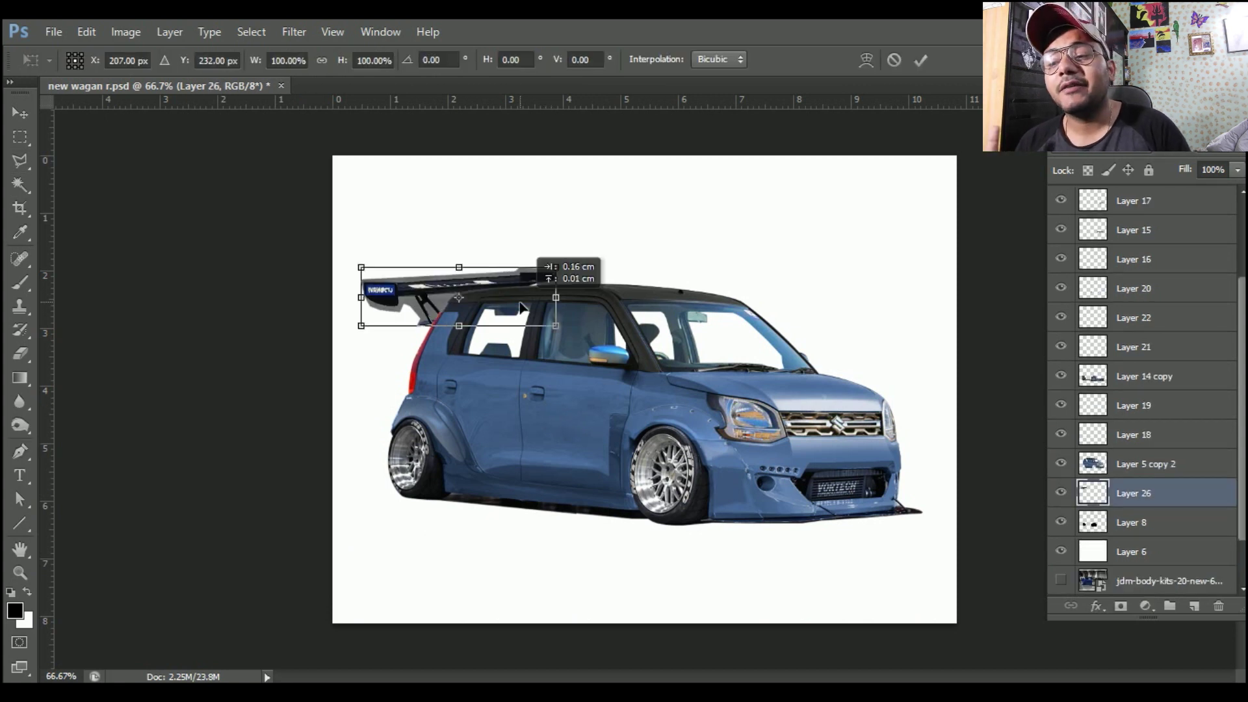
Fit the rear spoiler above the roof and delete its grey edge with a lasso selection
mouse_move(535, 245)
mouse_down()
mouse_move(546, 234)
mouse_move(544, 245)
mouse_up()
key(Return)
key(l)
scroll(416, 302, up, 2)
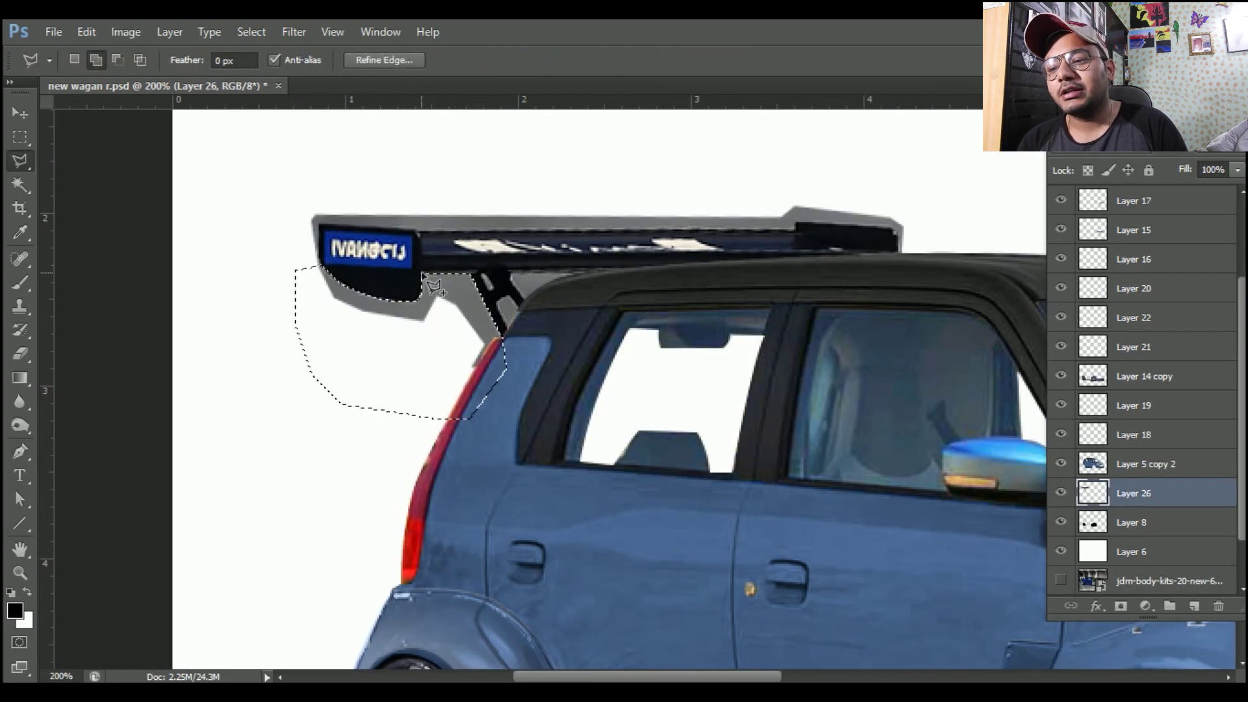
key(Delete)
key(ctrl+d)
click(525, 273)
click(775, 294)
click(715, 315)
click(535, 312)
Trace a Pen path around a band along the windshield's top edge
key(ctrl+minus)
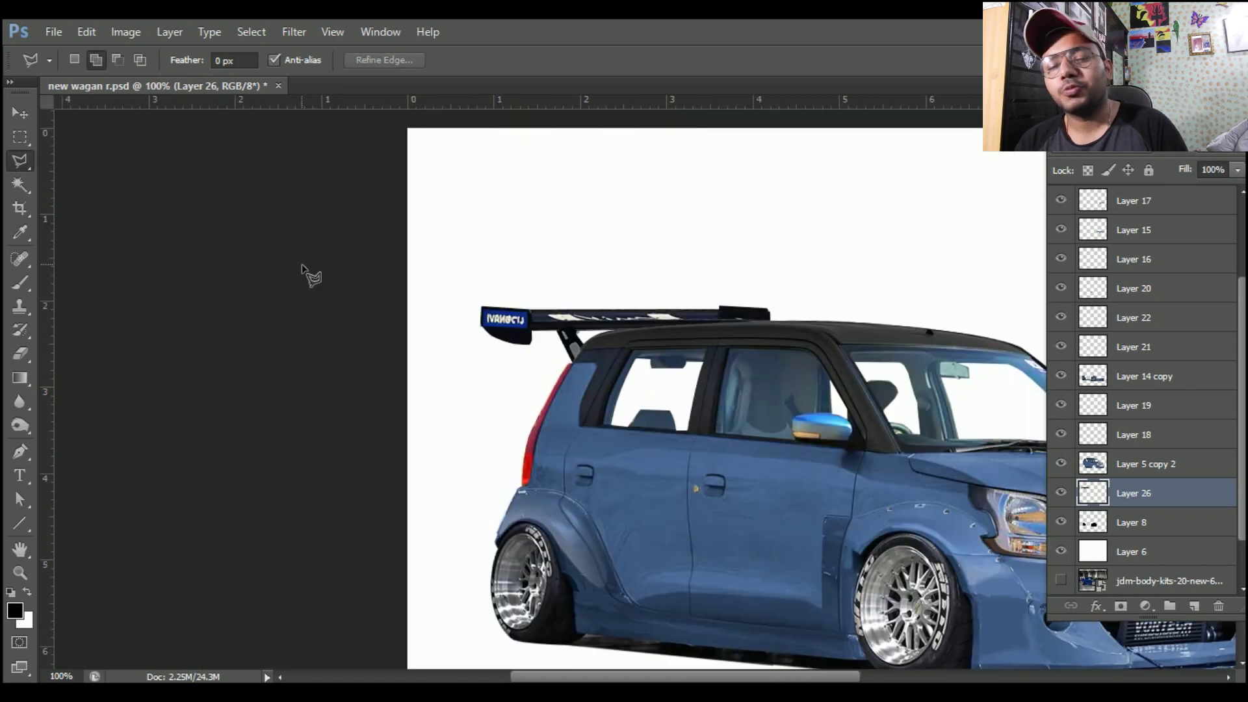
key(ctrl+minus)
key(ctrl+t)
key(Escape)
key(ctrl+plus)
key(ctrl+plus)
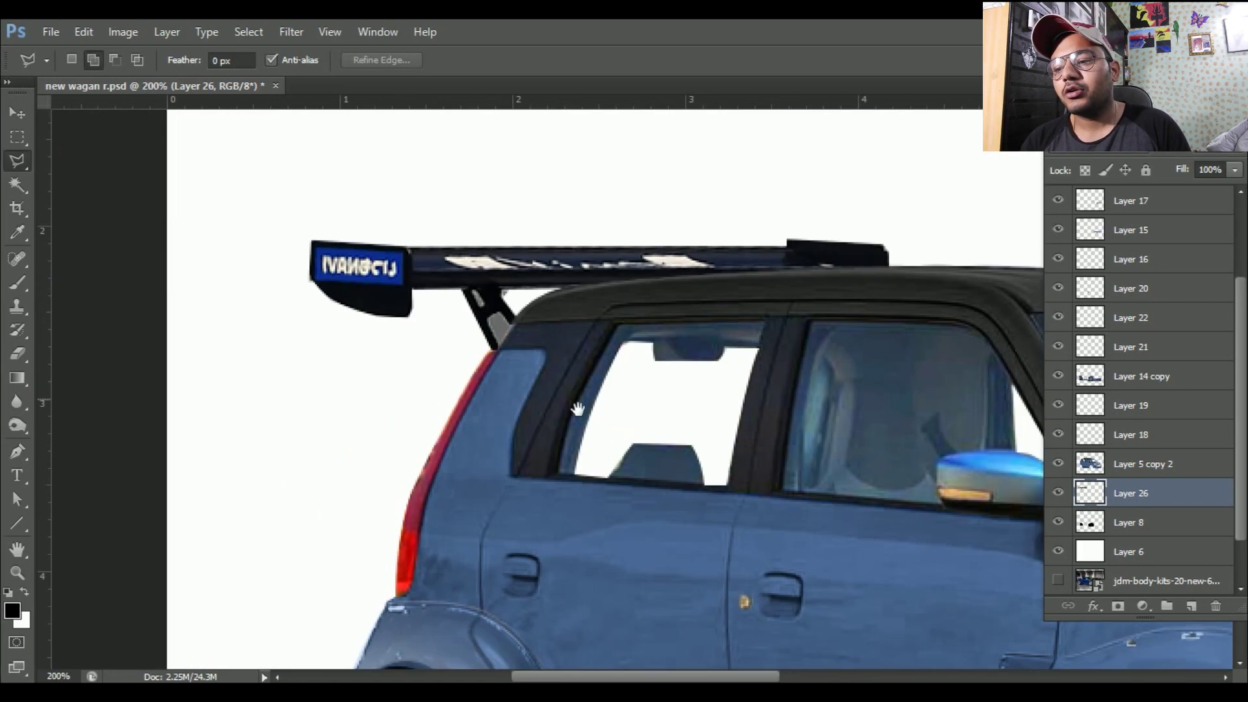
key(ctrl+plus)
key(p)
click(304, 244)
drag(704, 252, 812, 258)
click(1020, 326)
click(819, 305)
click(335, 297)
click(304, 245)
Turn the windshield band path into a selection and fill it white on a new layer
key(ctrl+Return)
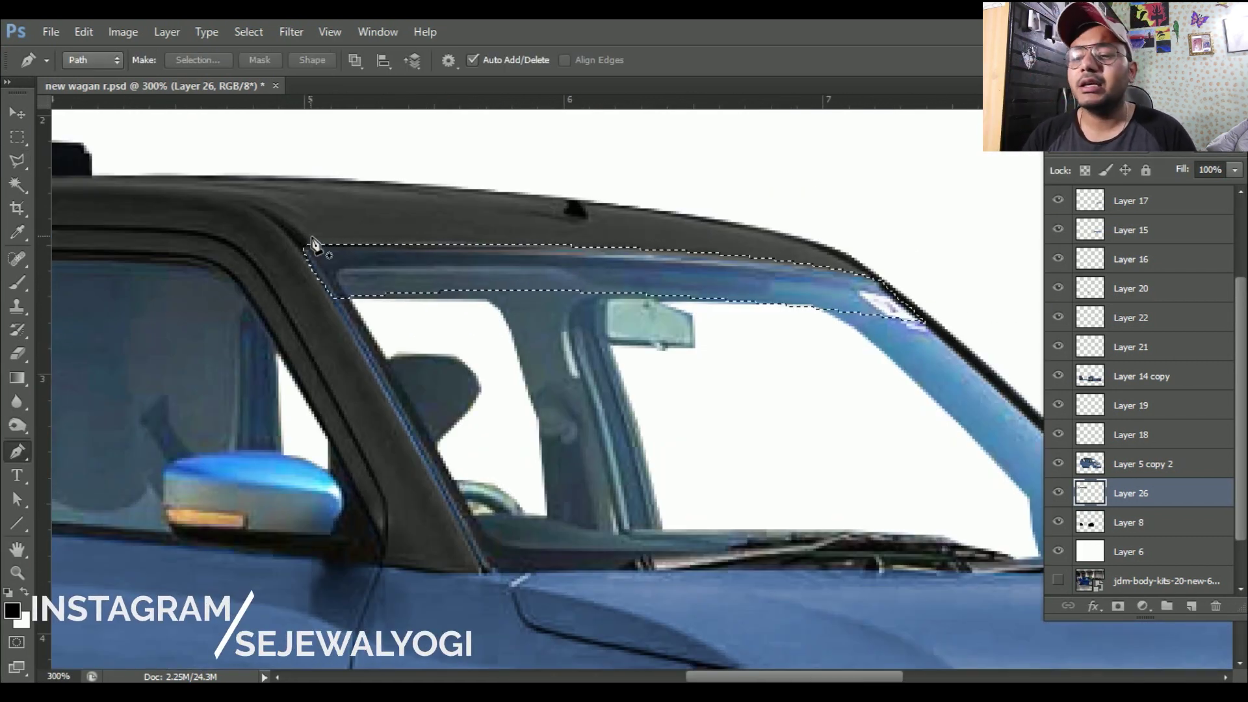
key(ctrl+shift+alt+n)
key(ctrl+BackSpace)
key(ctrl+d)
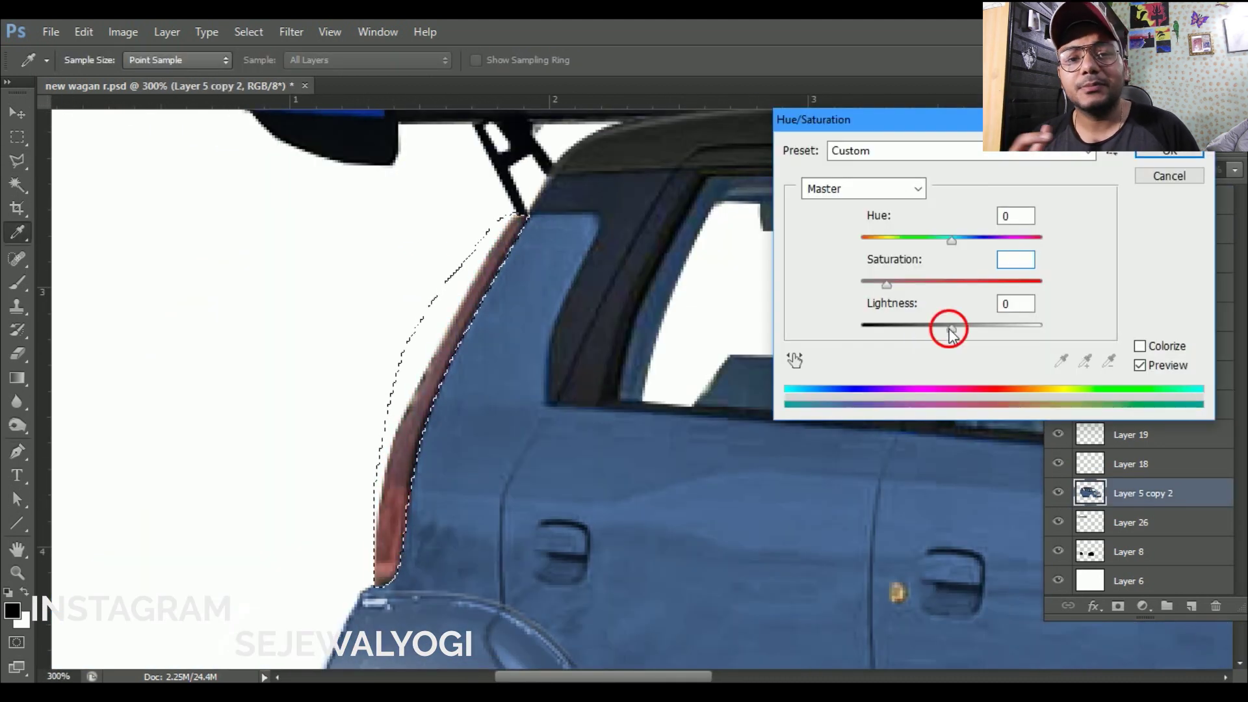
Smoke the taillight with Hue/Saturation: Saturation -83, Lightness -29
drag(945, 331, 926, 333)
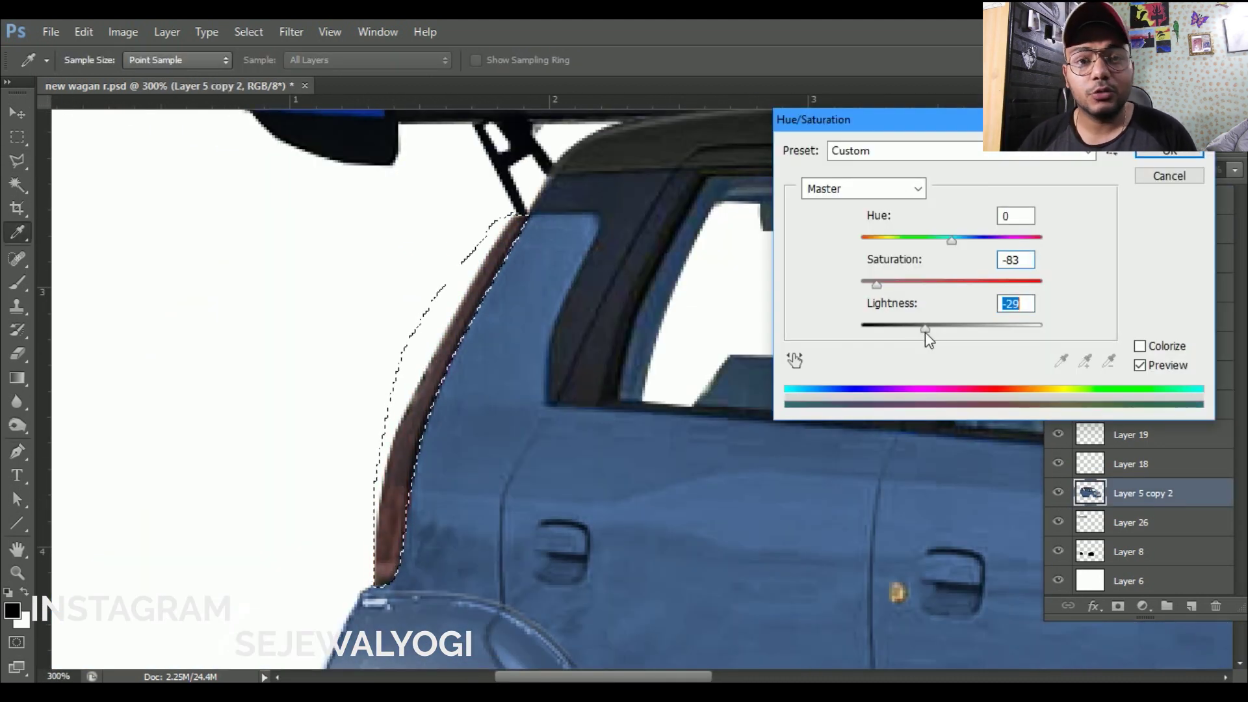
key(Return)
key(ctrl+d)
Begin a Pen path around the front headlight surround
key(ctrl+0)
key(p)
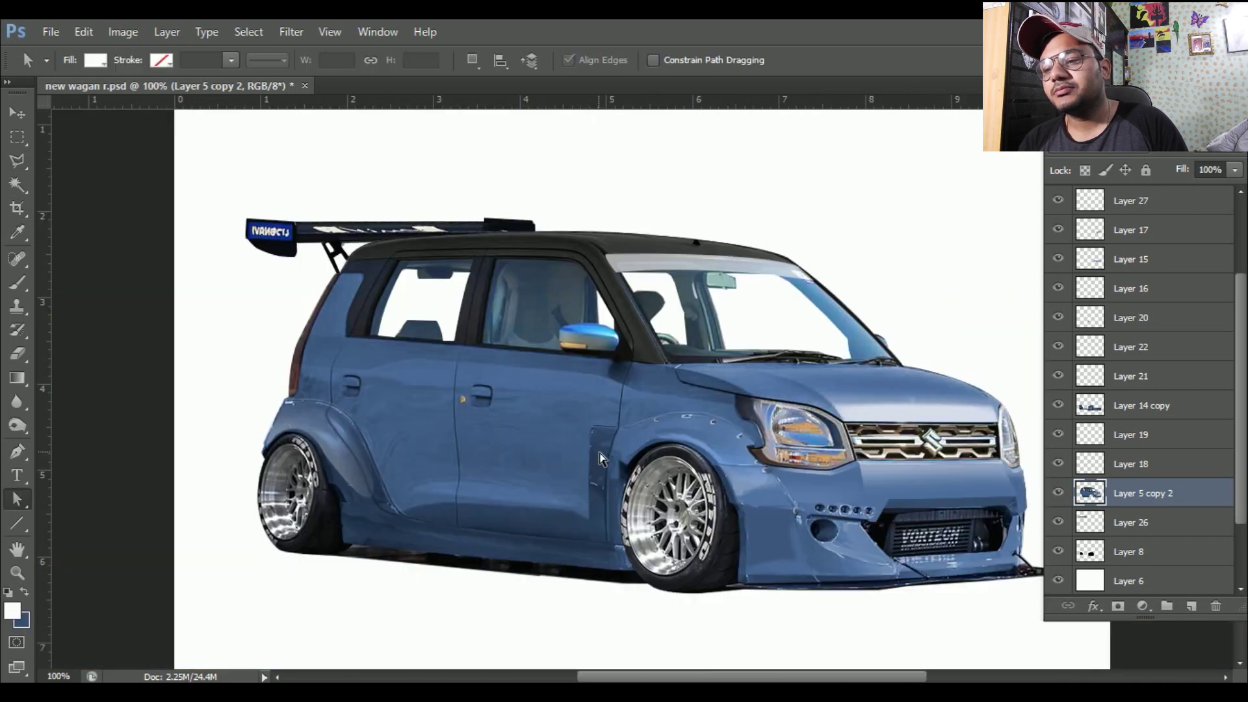
ctrl+click(585, 432)
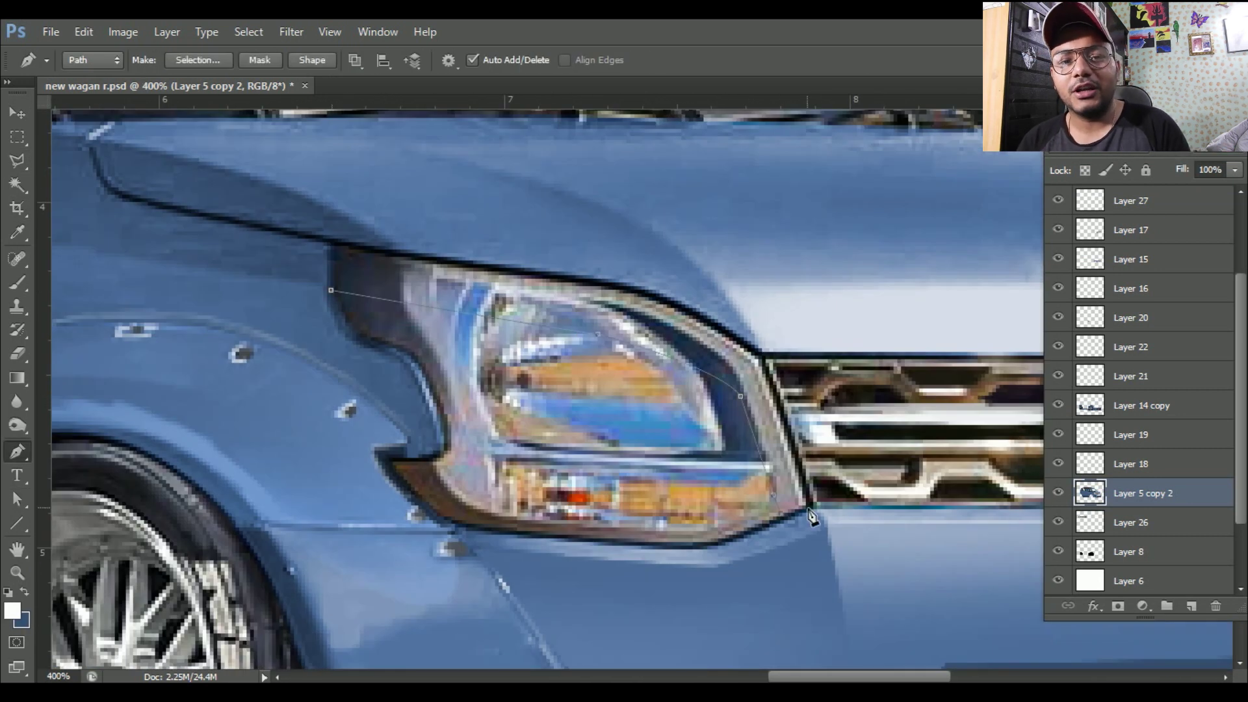
Fill the headlight surround selection with dark blue on a new layer
key(ctrl+Return)
key(ctrl+shift+alt+n)
key(b)
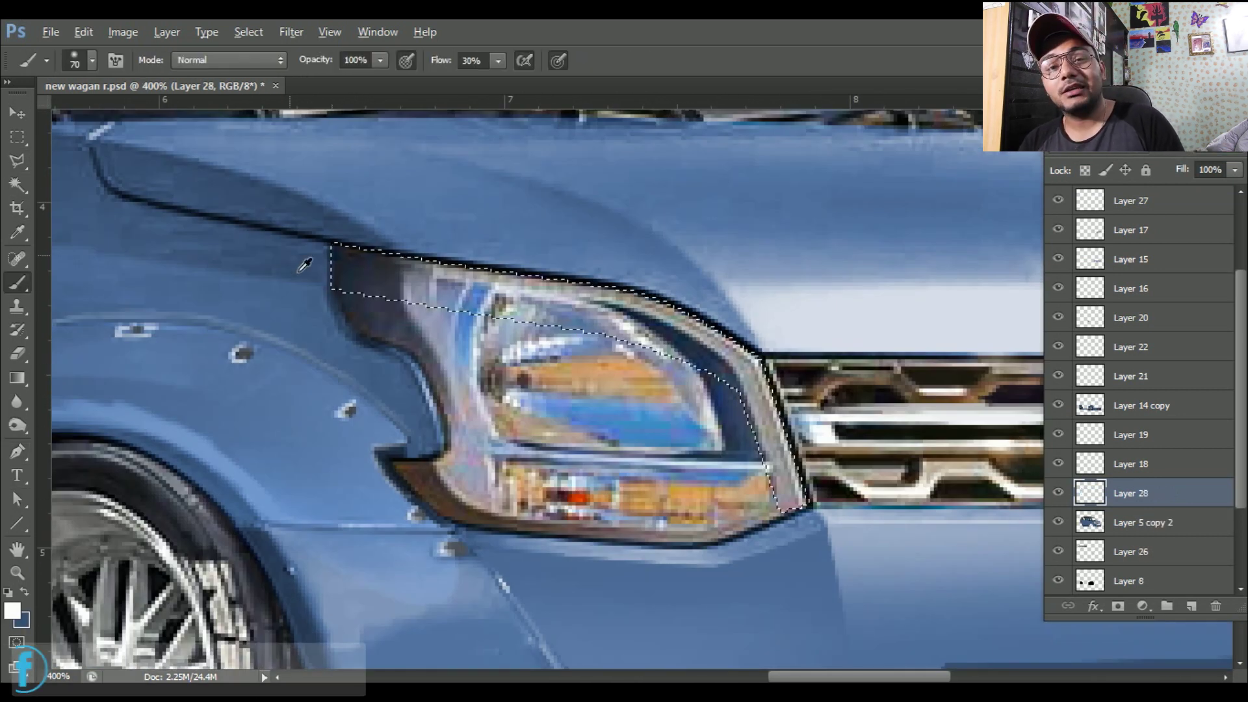
key(ctrl+BackSpace)
Darken the side mirror on the car body layer with Hue/Saturation
key(ctrl+0)
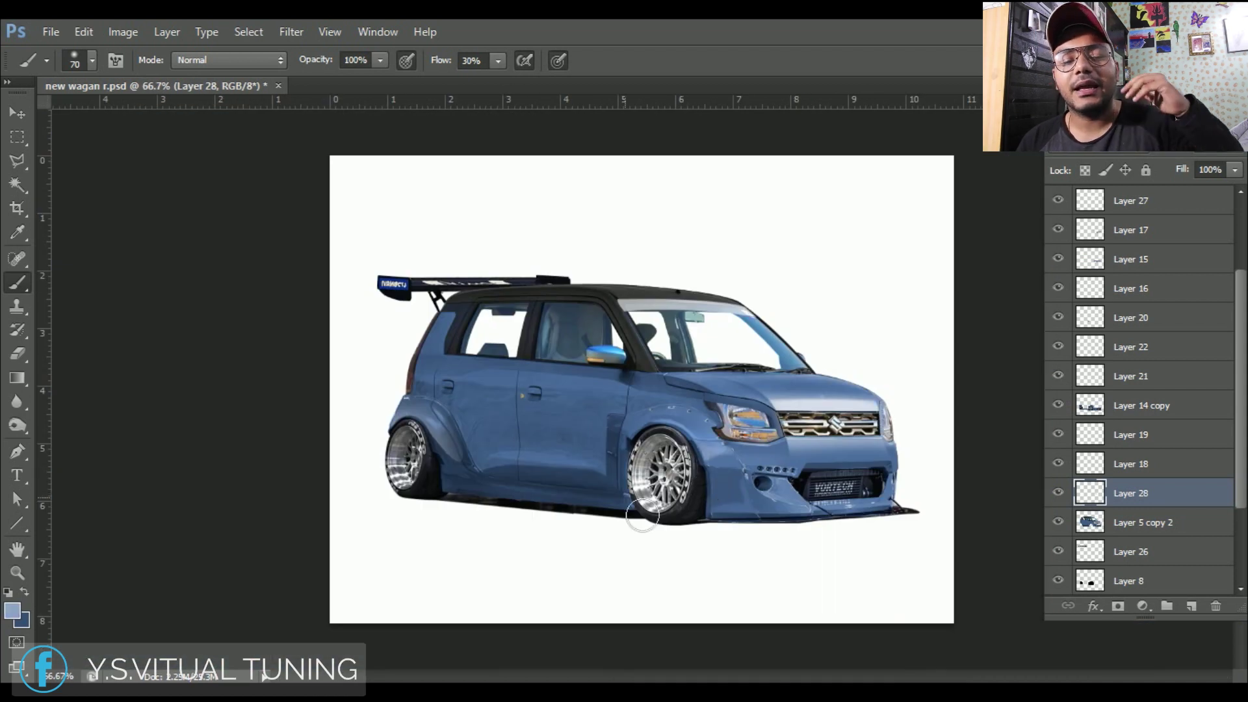
ctrl+click(533, 317)
key(l)
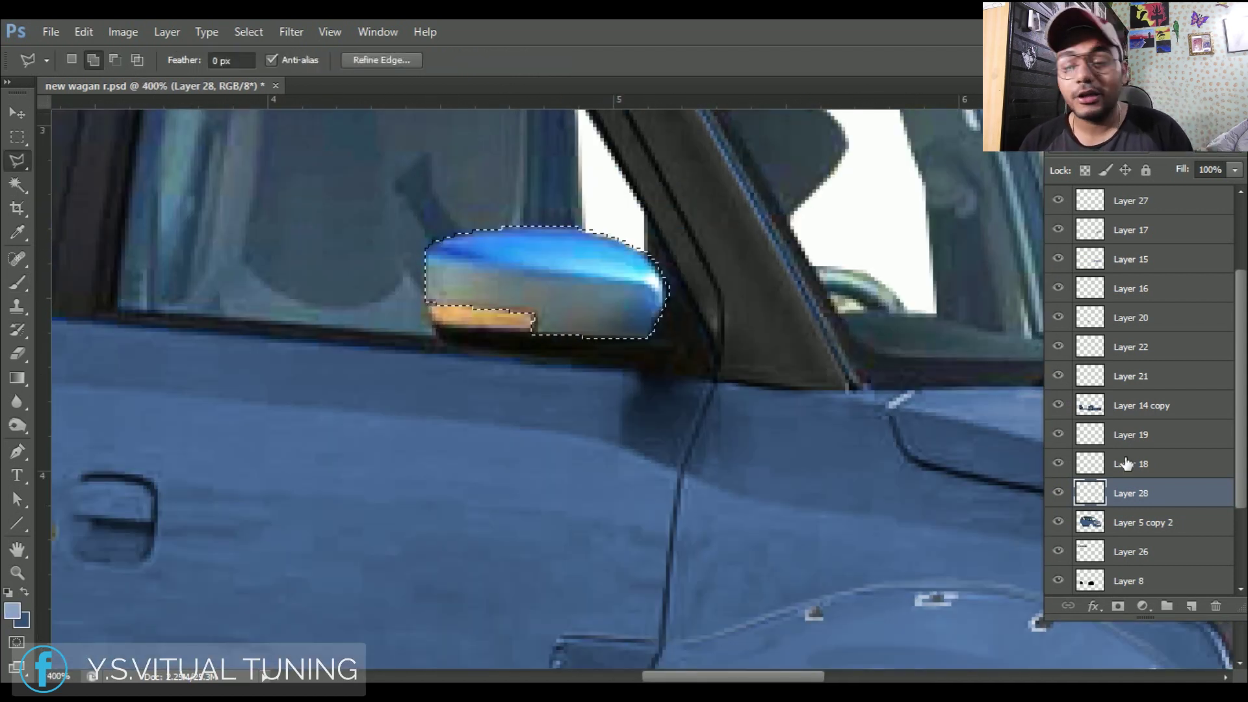
click(1143, 522)
key(ctrl+u)
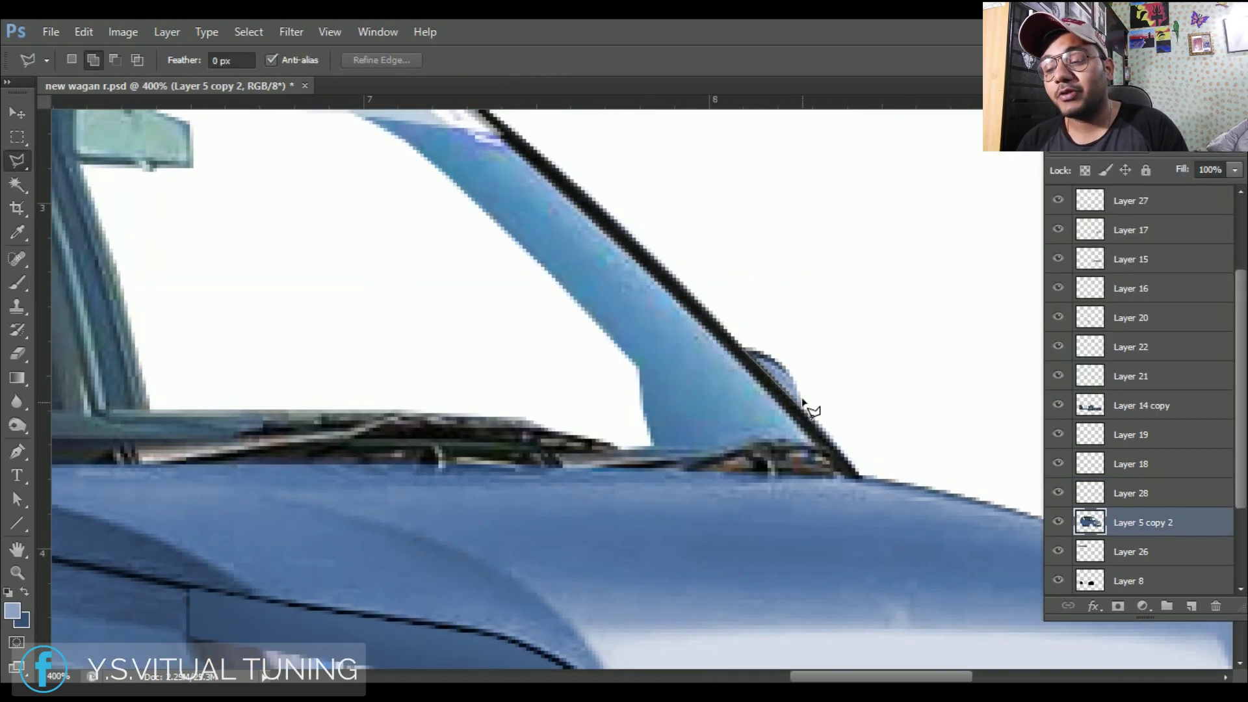
key(ctrl+u)
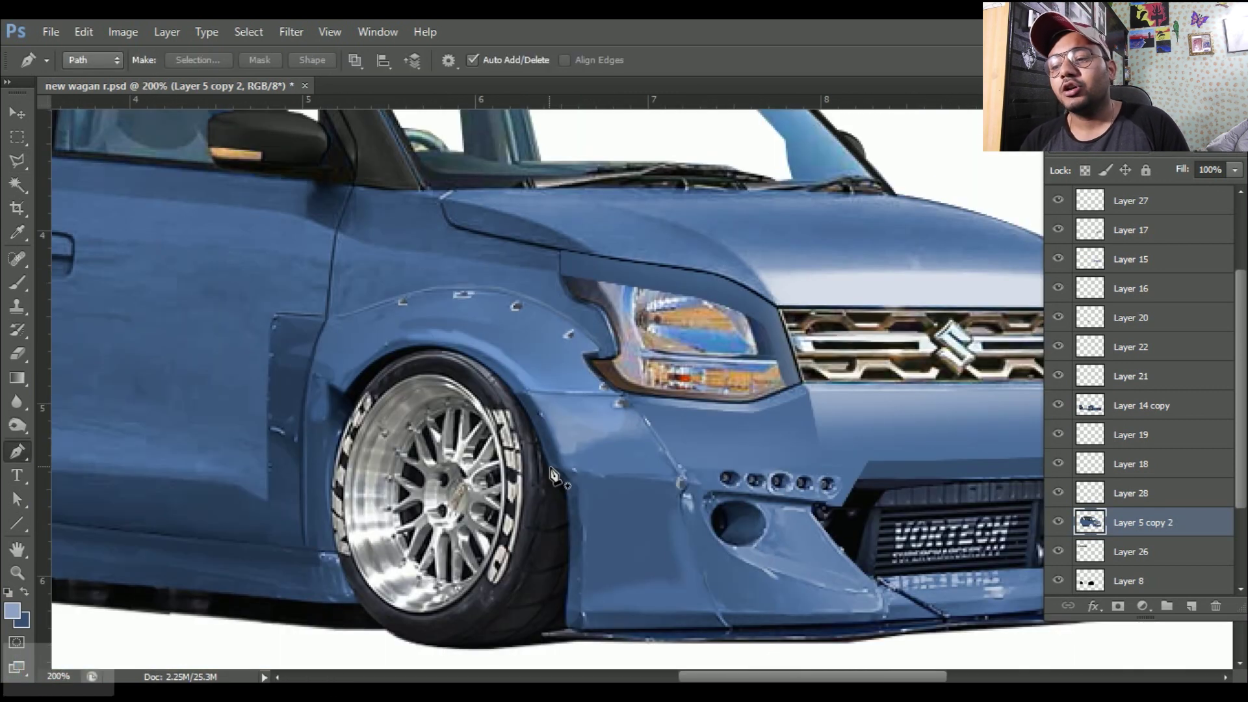
Select the rear fender for black shading and scale the garage photo to fill the canvas
click(699, 557)
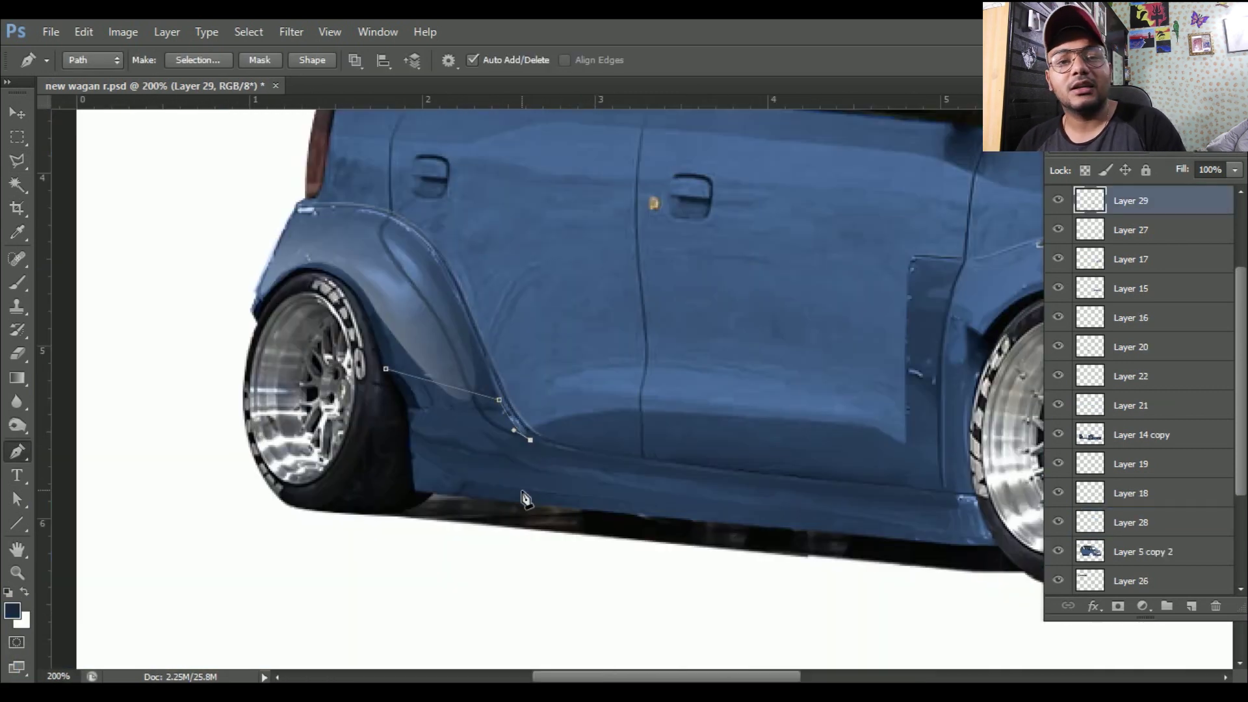
key(ctrl+Return)
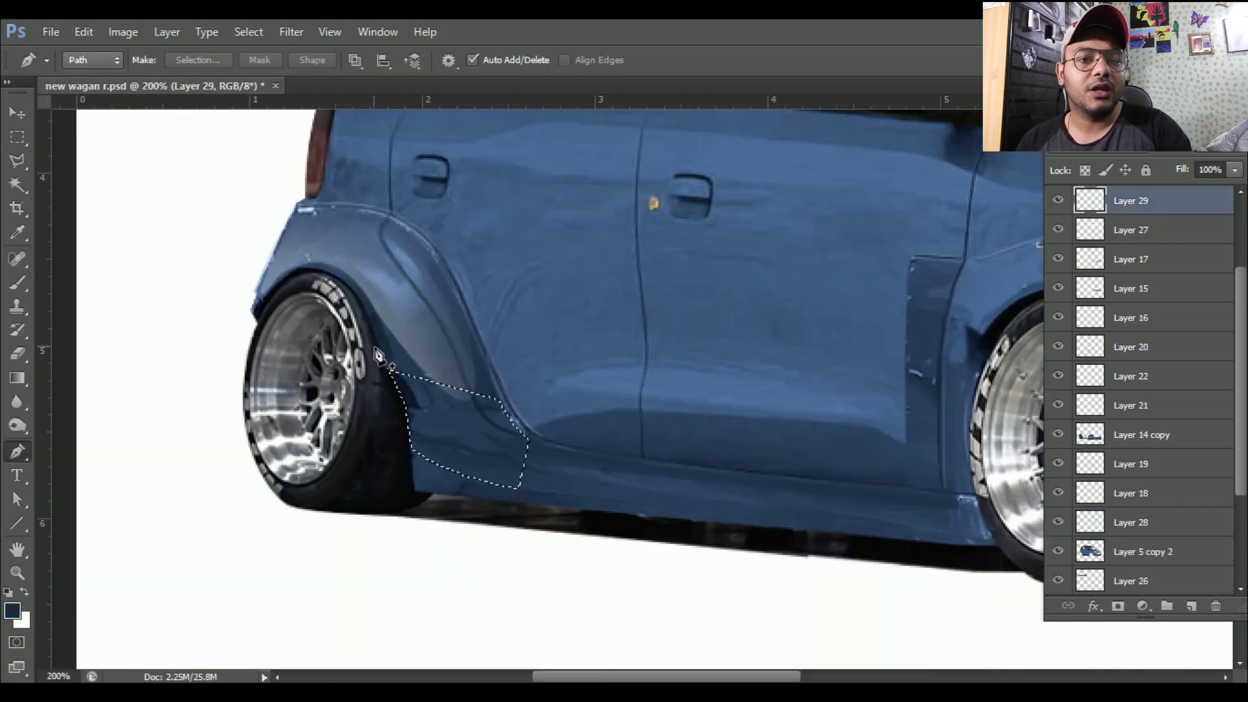
key(b)
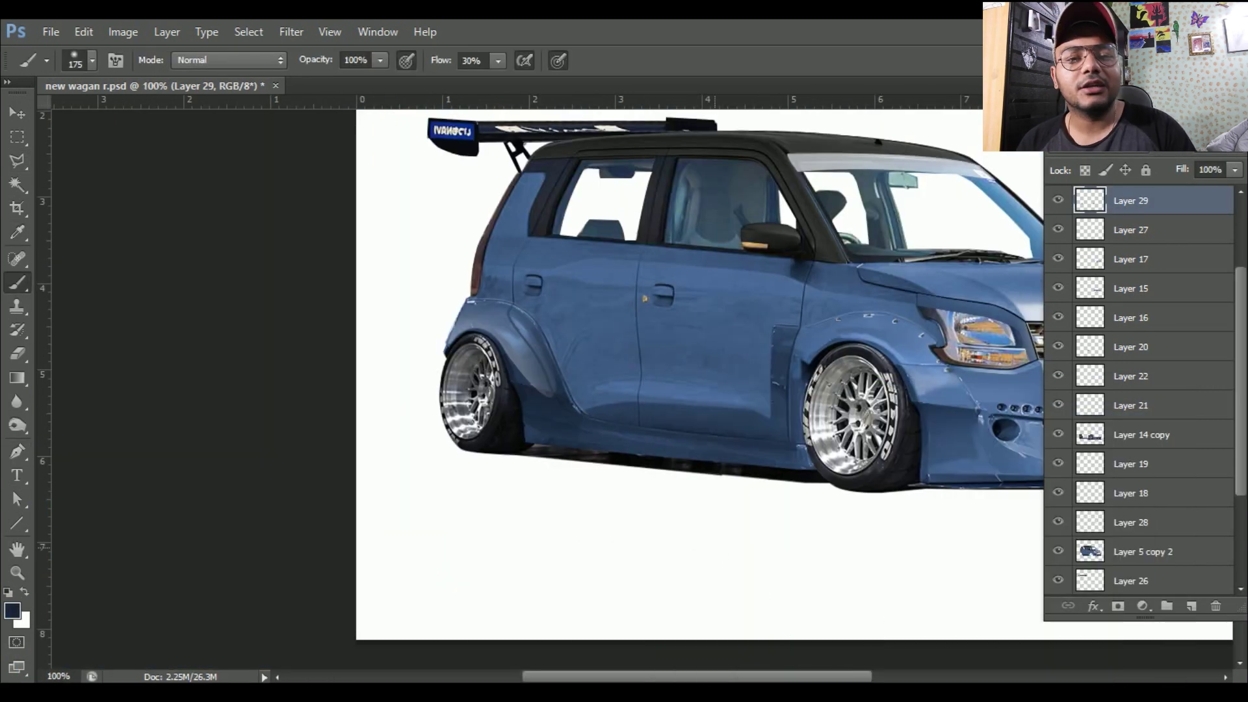
key(d)
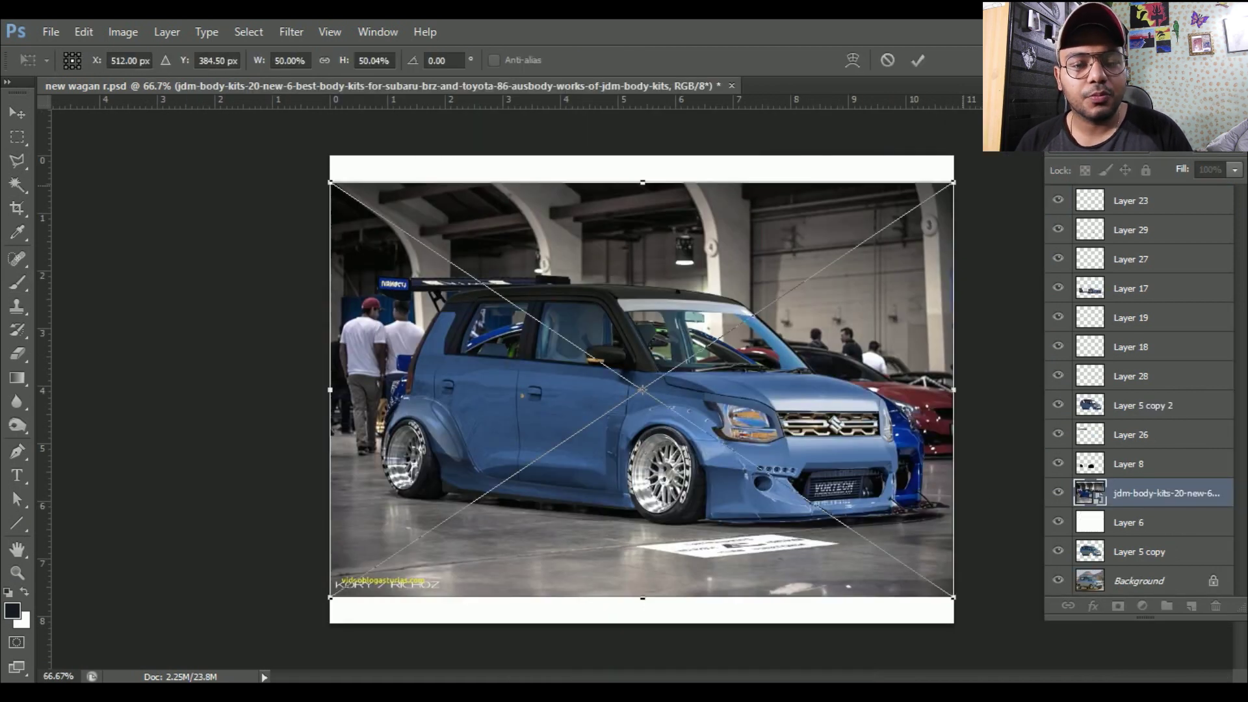
drag(936, 390, 934, 377)
key(Return)
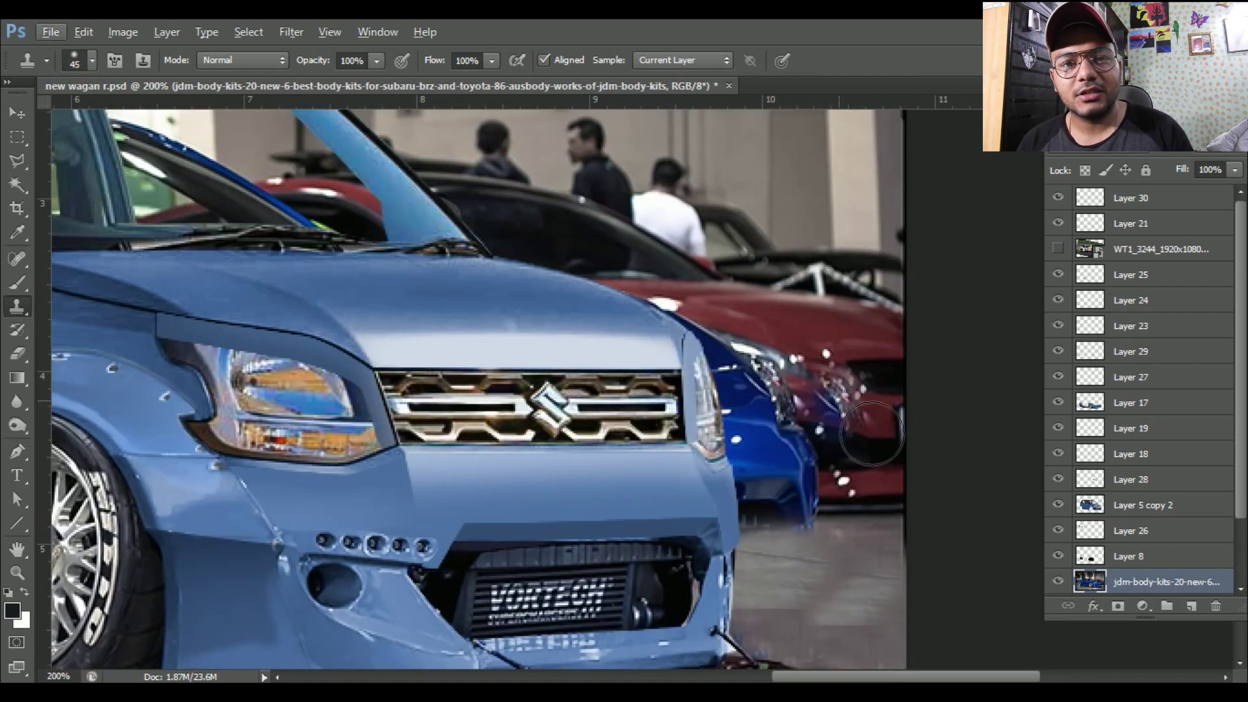
Paint out the blue background car and brush dark shadows along the WagonR's lower edge
drag(773, 449, 826, 457)
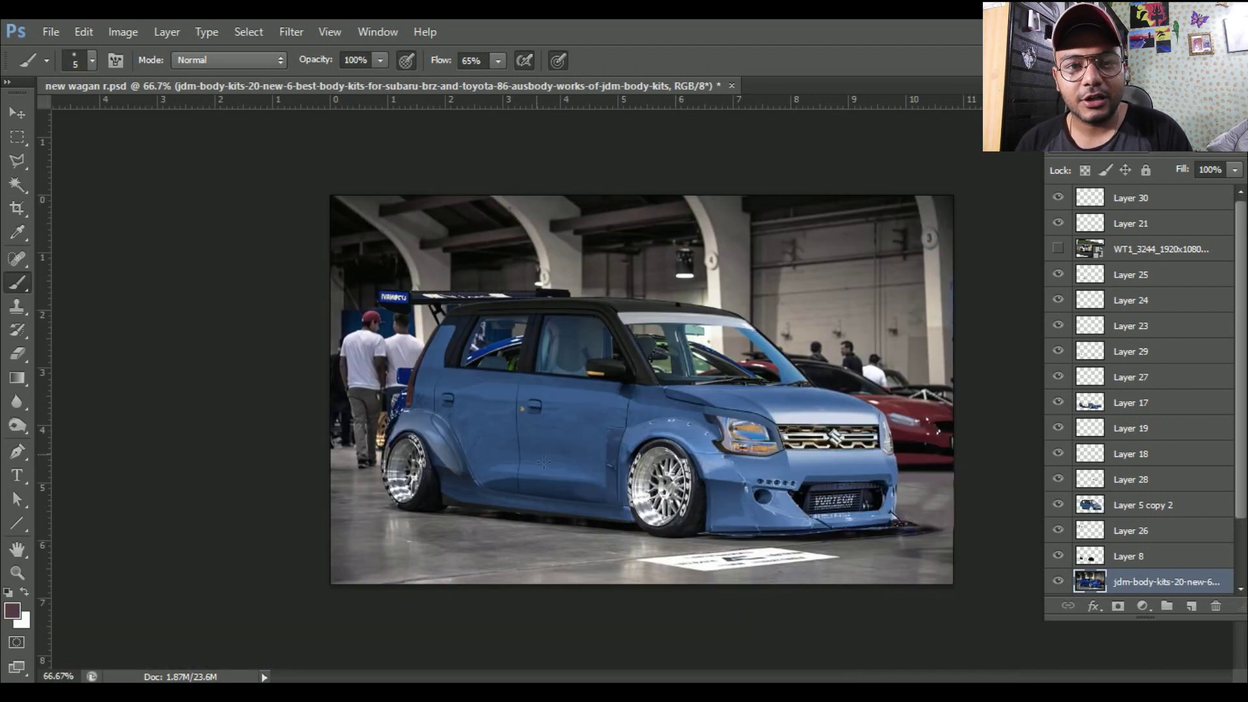
drag(482, 312, 485, 428)
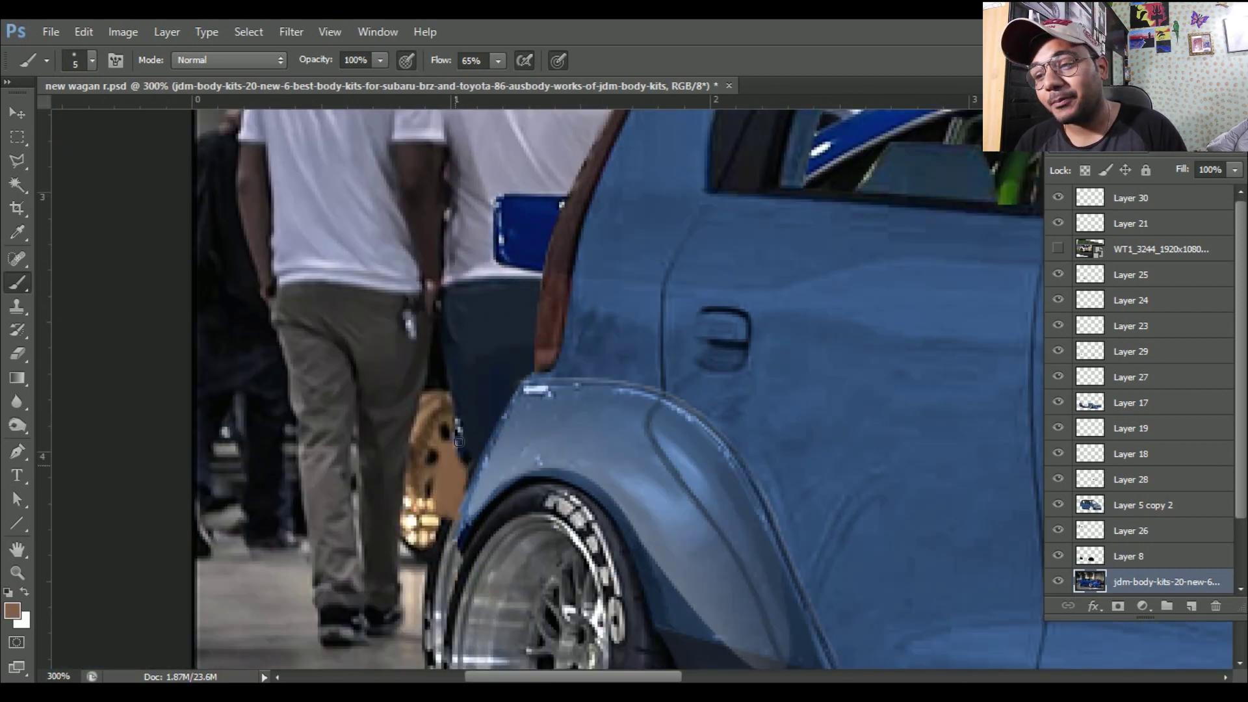
scroll(458, 442, down, 5)
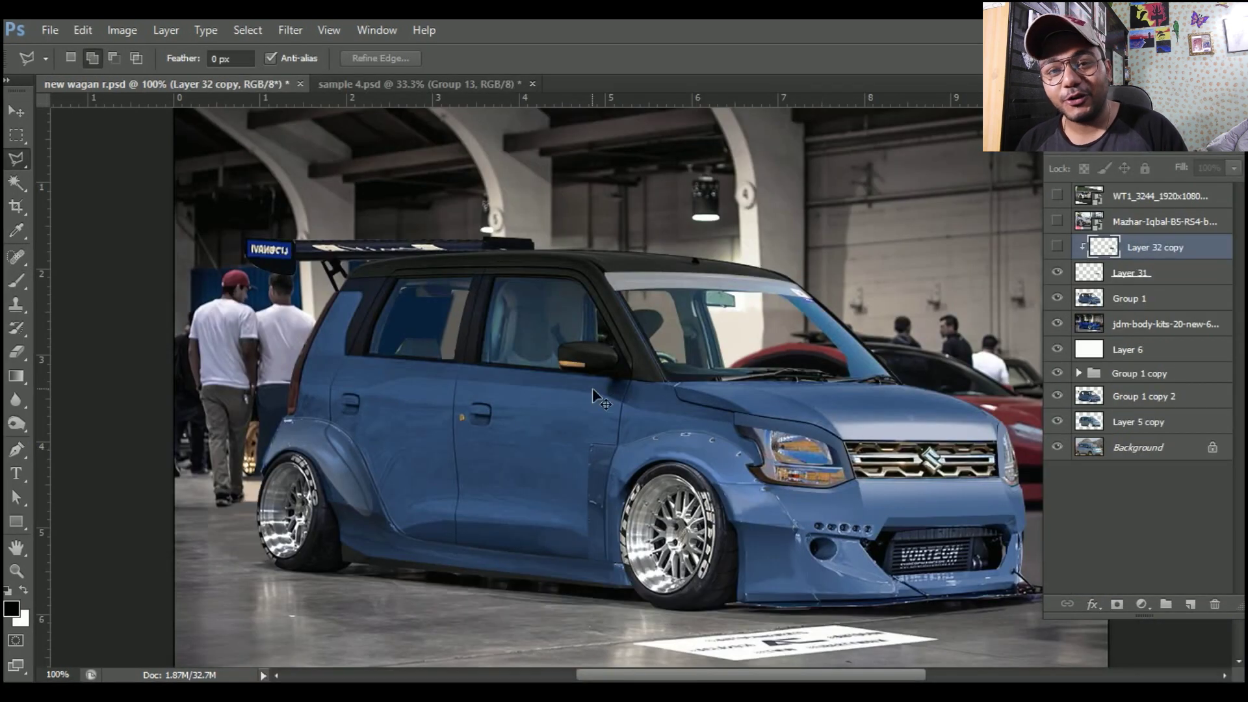
scroll(808, 418, up, 5)
Duplicate a piece of the grille mesh with Ctrl+J and transform it to patch the grille
scroll(832, 340, down, 2)
scroll(757, 360, up, 2)
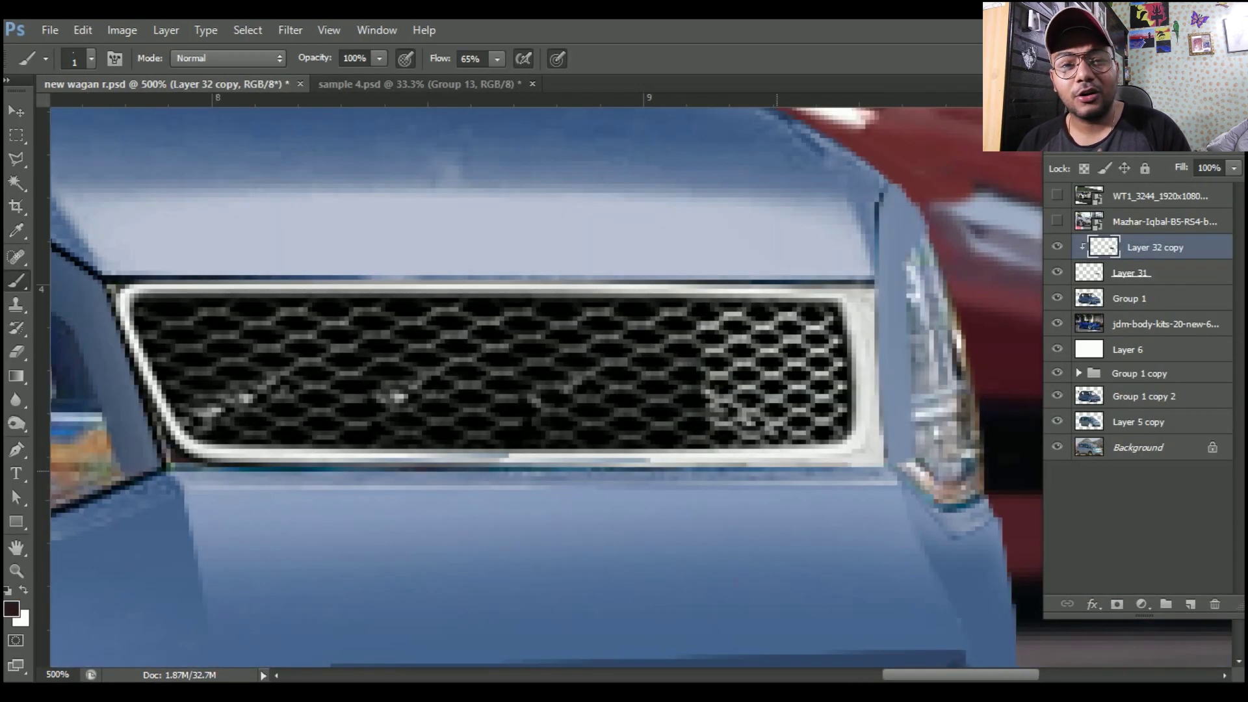
key(d)
scroll(201, 461, down, 4)
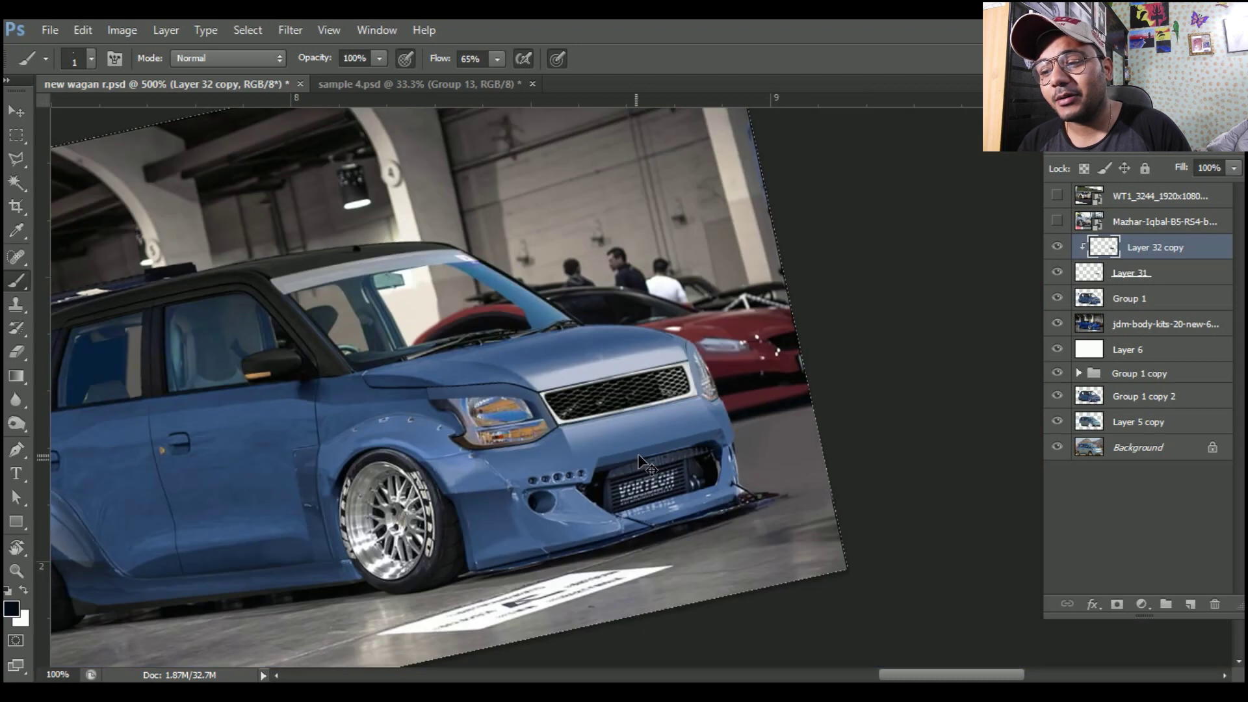
scroll(619, 464, up, 3)
scroll(619, 465, up, 1)
key(ctrl+j)
key(ctrl+t)
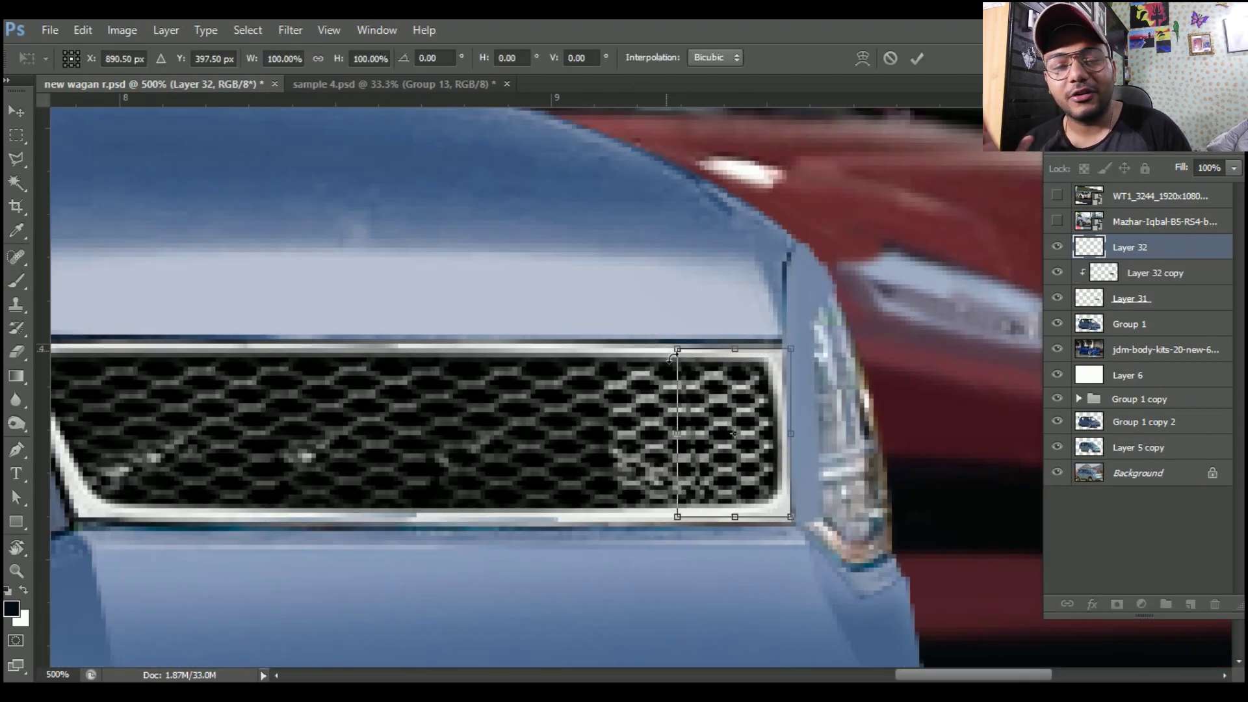
key(Return)
Merge the mesh patch layer down into the grille layer
scroll(726, 486, down, 1)
key(l)
right_click(1173, 250)
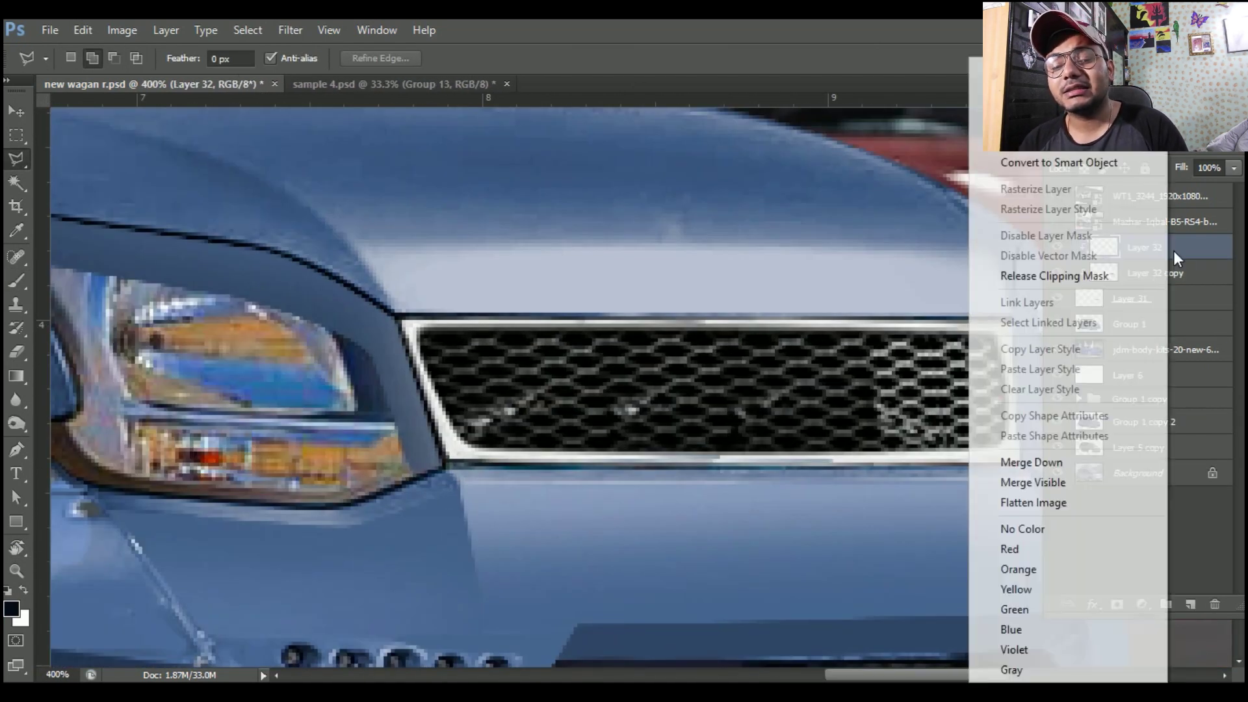
click(1015, 456)
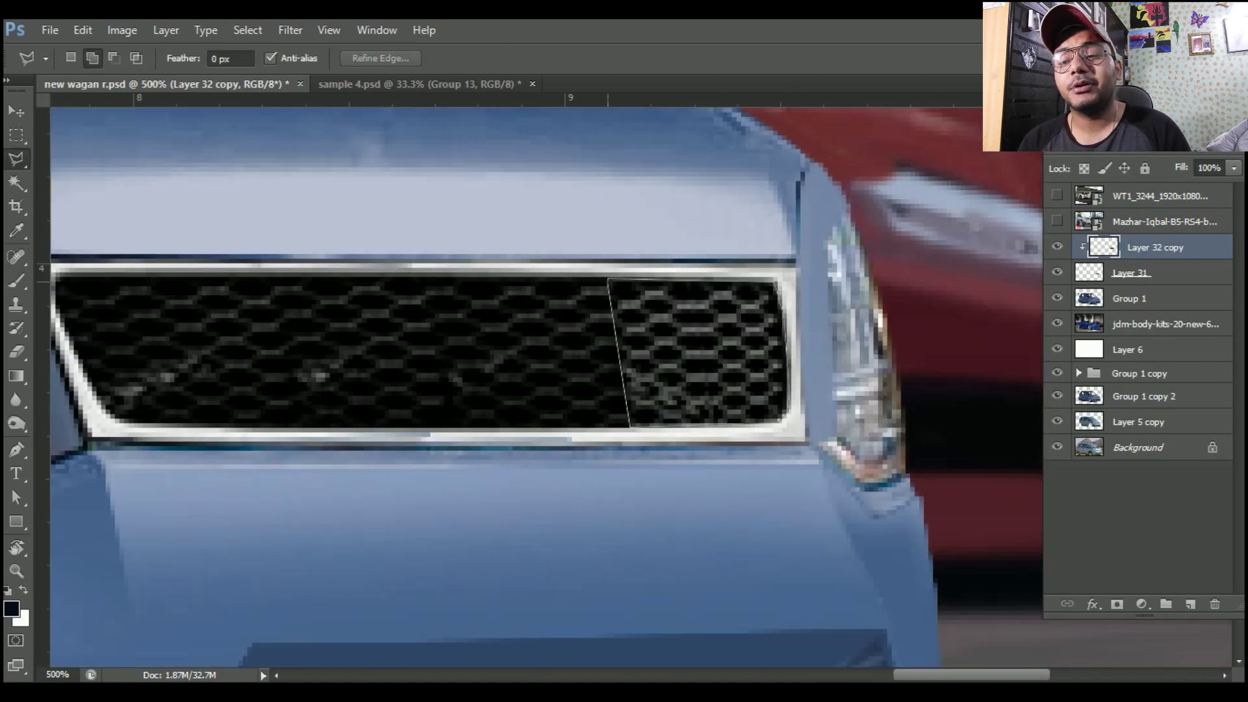
scroll(329, 504, down, 5)
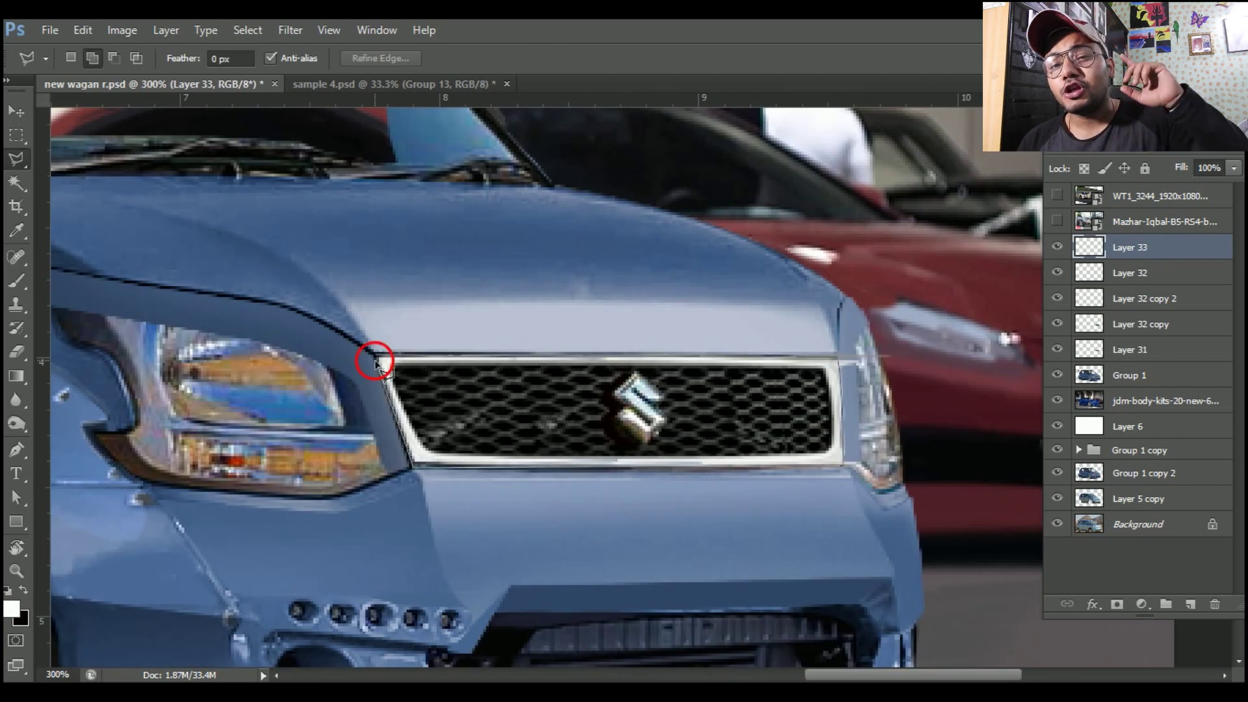
Close the grille-opening selection and position the LOGO-2 decal on the car body
click(376, 361)
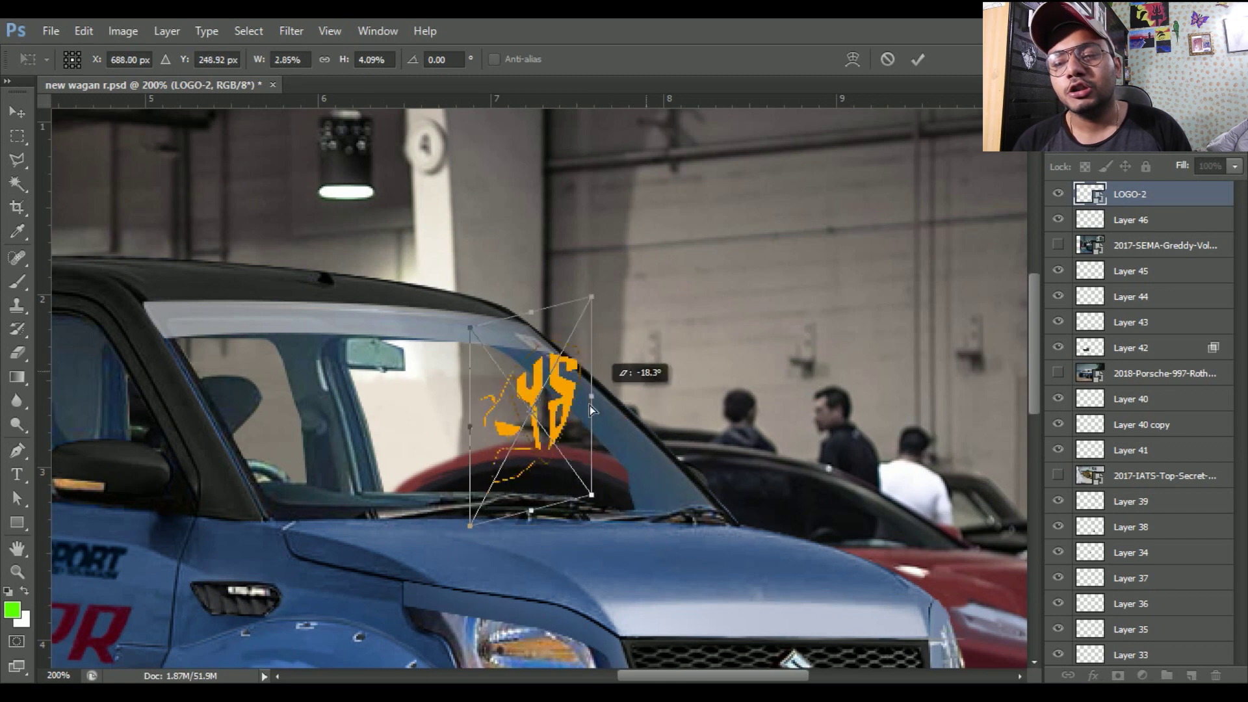
drag(591, 404, 593, 400)
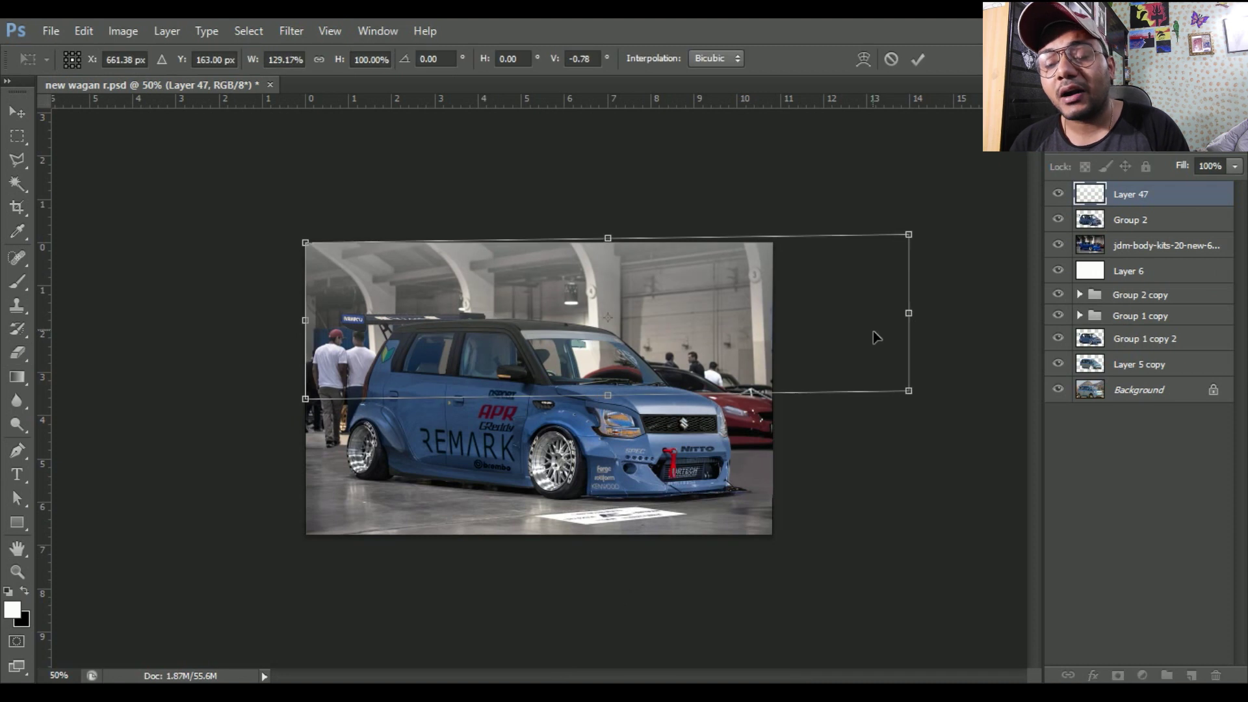
Tilt the new decal to the body angle, then paint a white haze and erase it off the car
drag(873, 330, 868, 379)
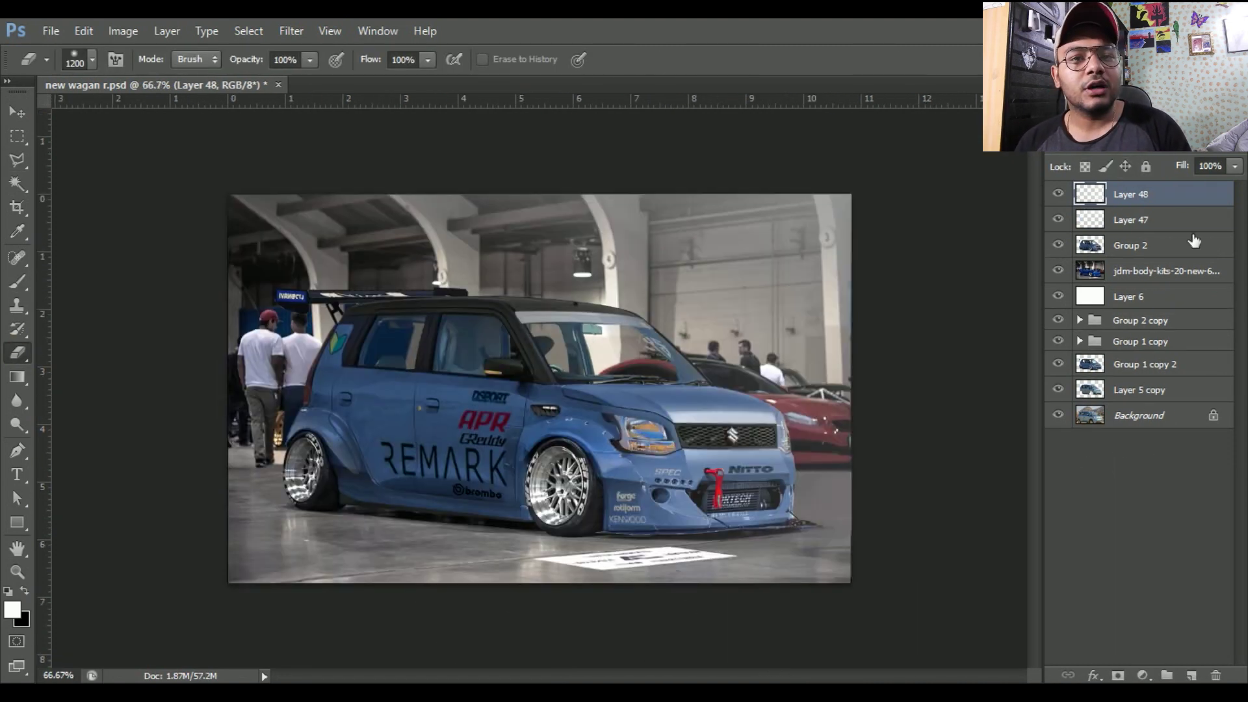
click(1193, 243)
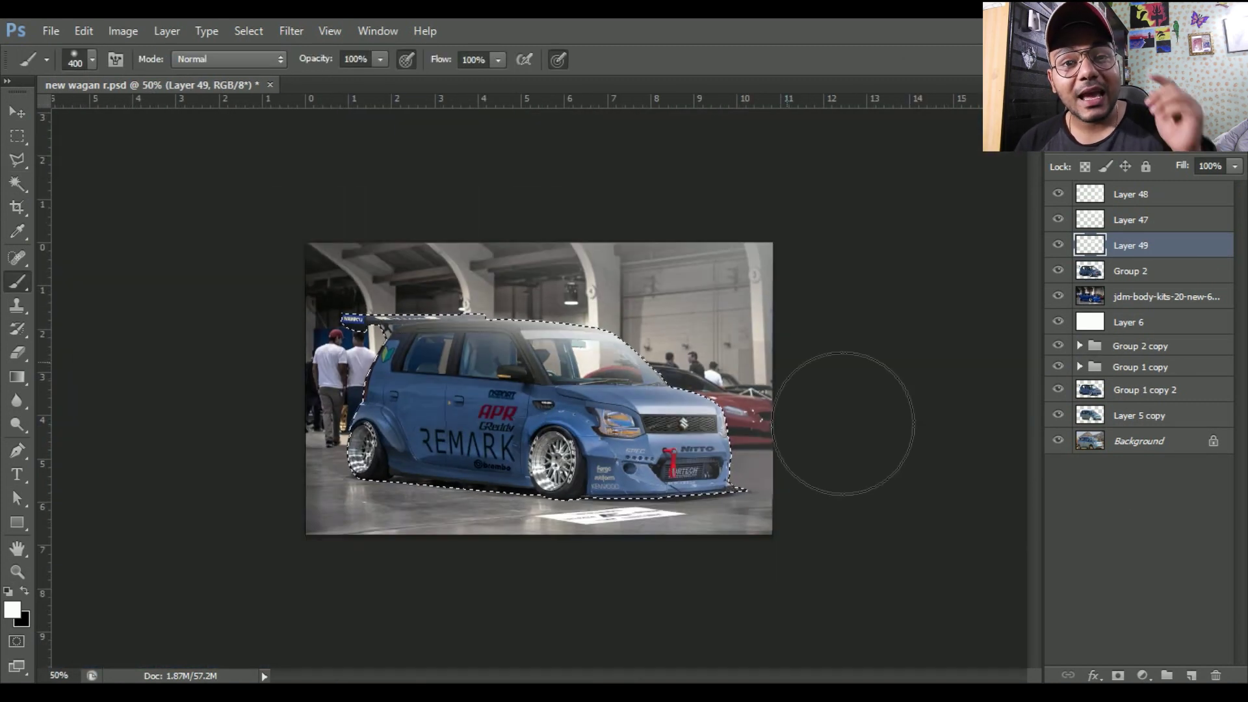
drag(836, 396, 797, 500)
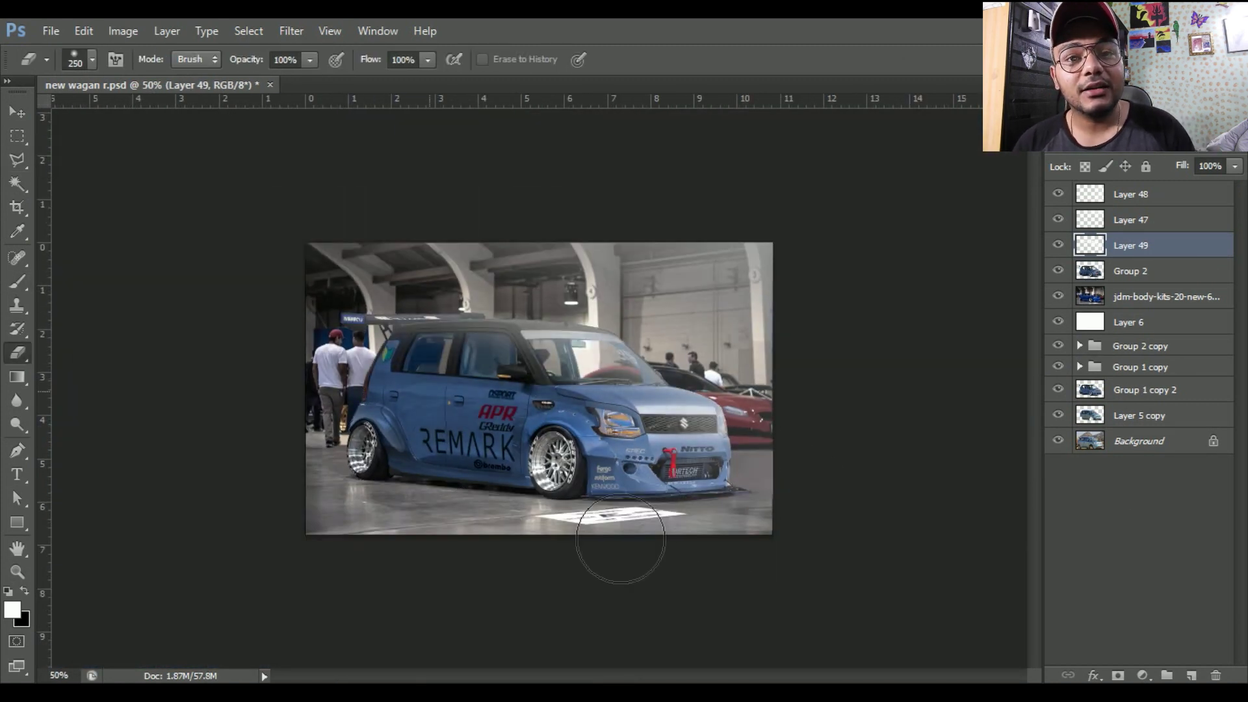
drag(619, 536, 650, 390)
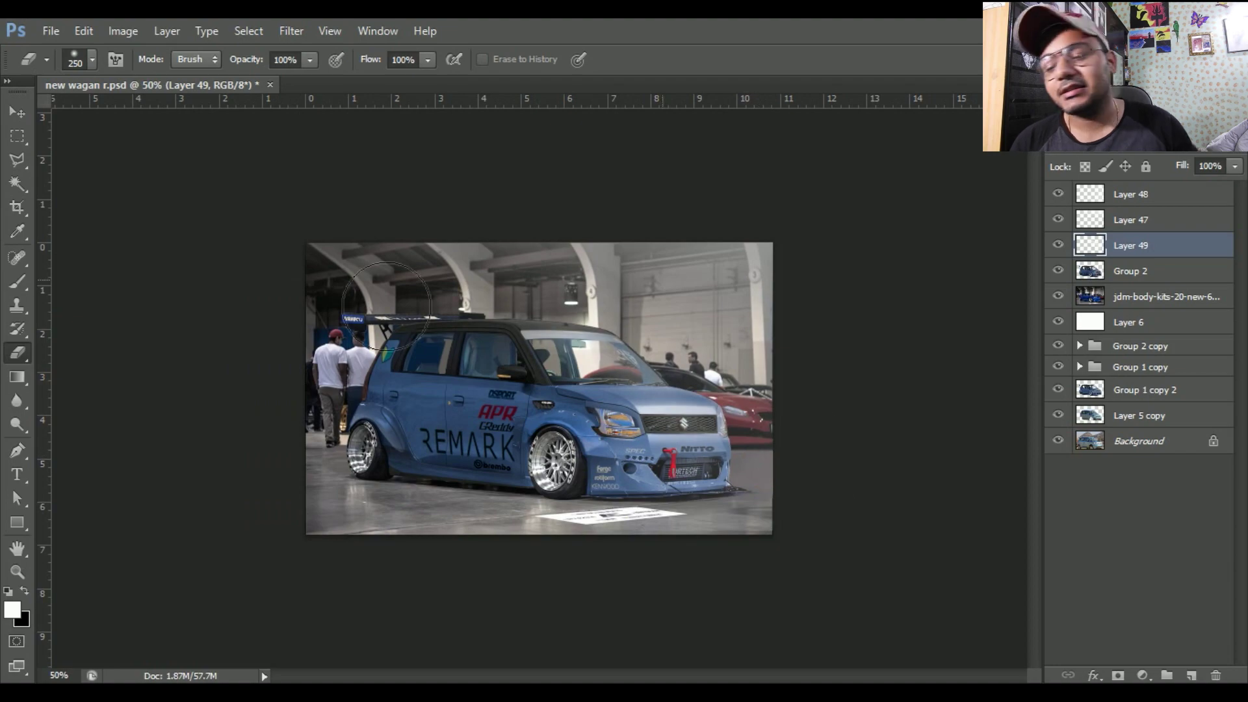